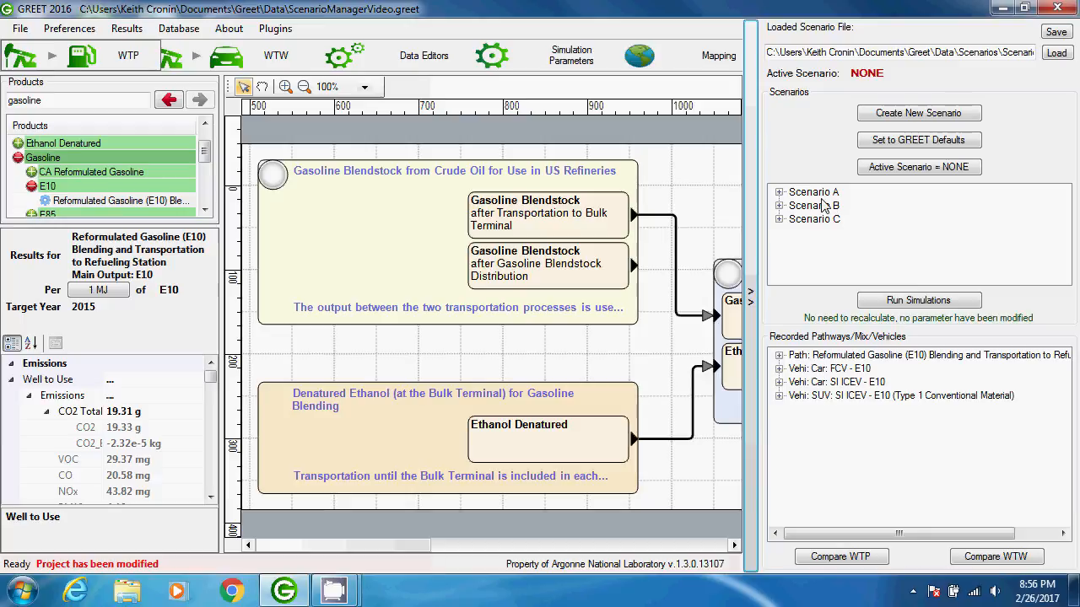
Step: Make Scenario A the active scenario and expand it down to its Reformulated Gasoline (E10) Production via Blending parameters
{"action": "double_click", "coordinate": [812, 193]}
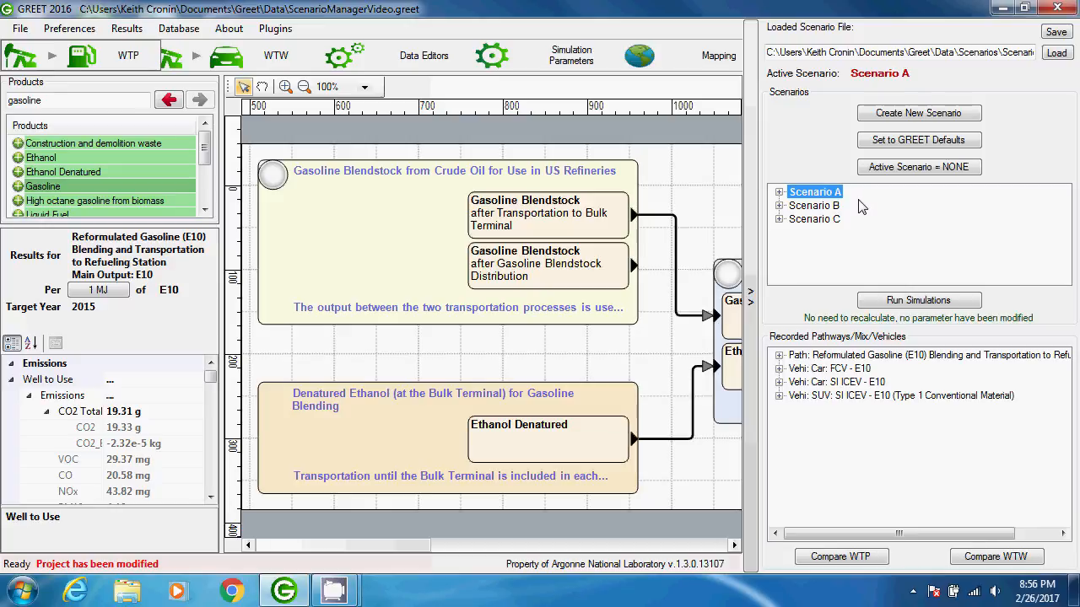
{"action": "right_click", "coordinate": [819, 196]}
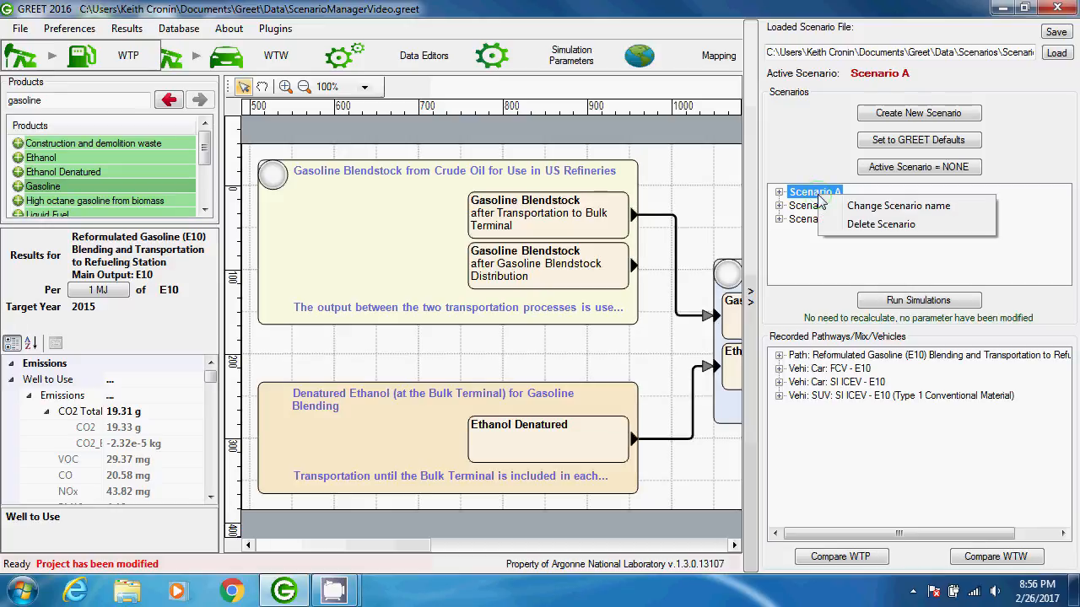
{"action": "left_click", "coordinate": [805, 238]}
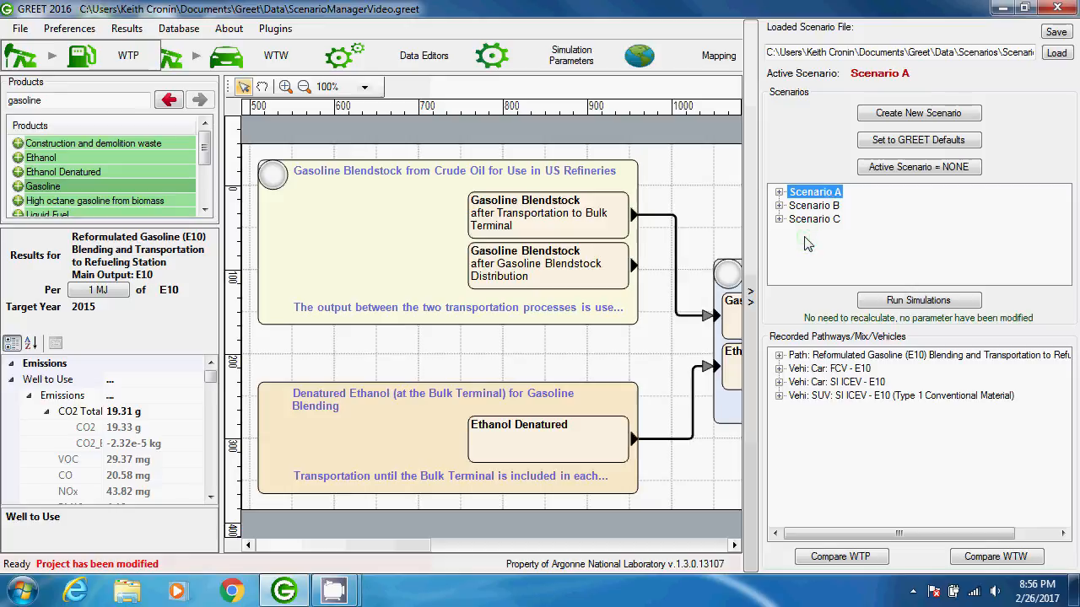
{"action": "left_click", "coordinate": [780, 193]}
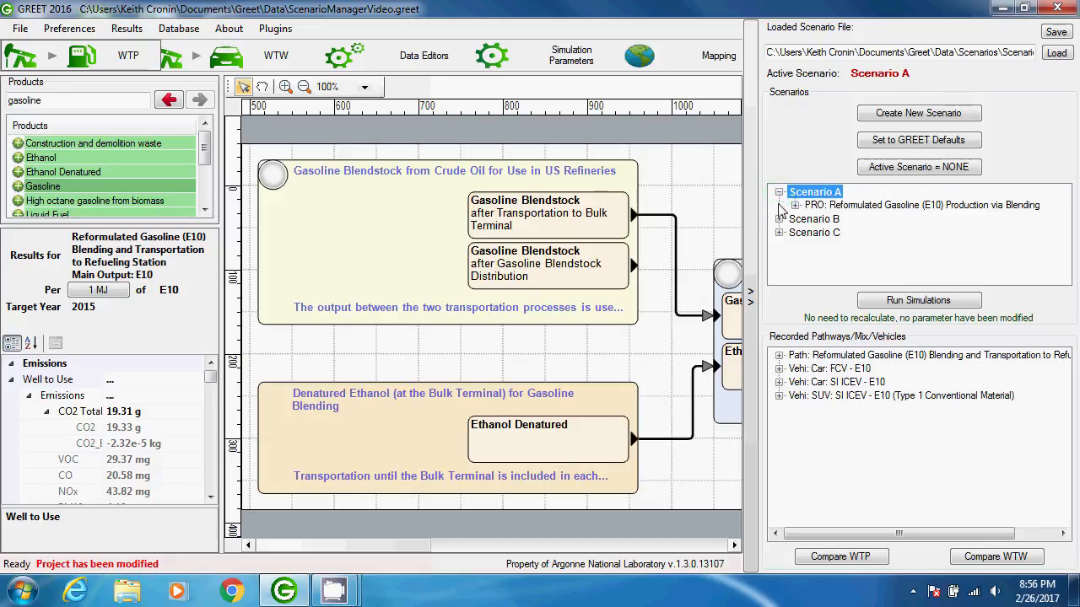
{"action": "left_click", "coordinate": [795, 206]}
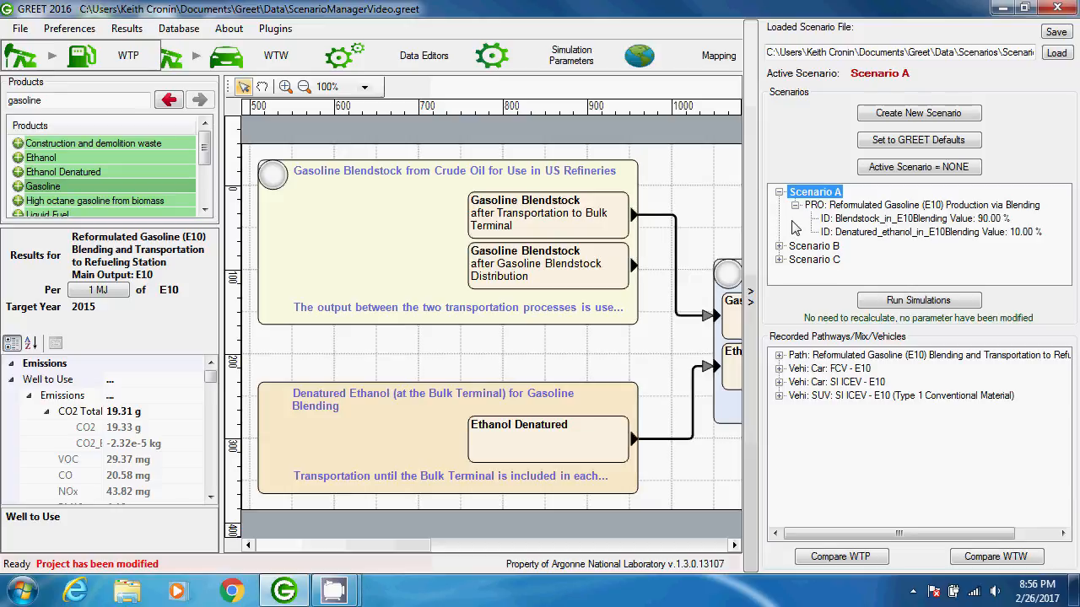
Step: Examine the gasoline pathway's scenario recording options and the scenario results and options of the recorded E10 pathway
{"action": "right_click", "coordinate": [488, 353]}
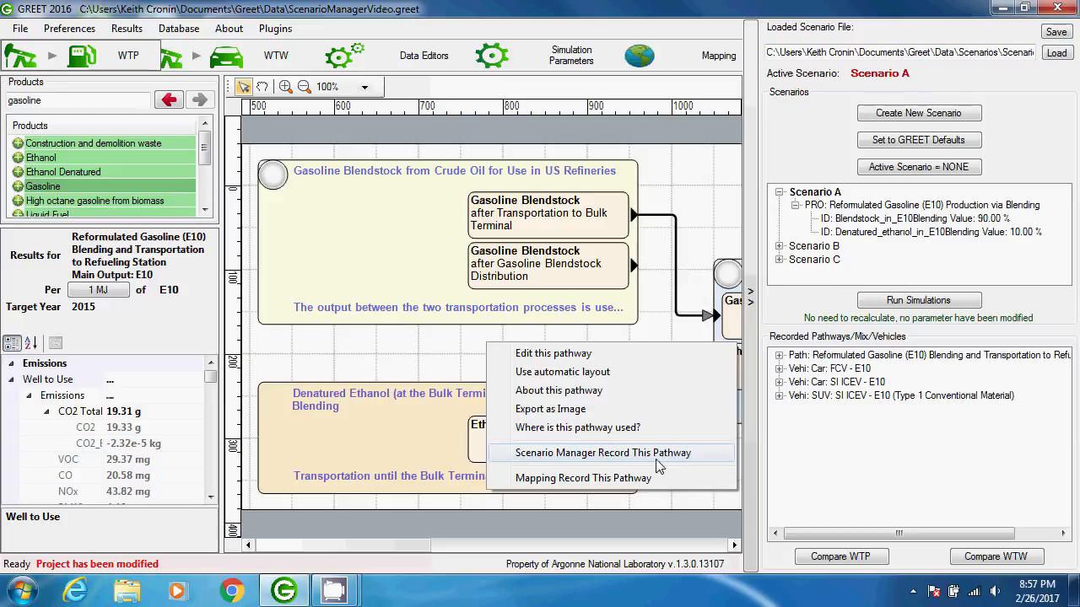
{"action": "left_click", "coordinate": [656, 336]}
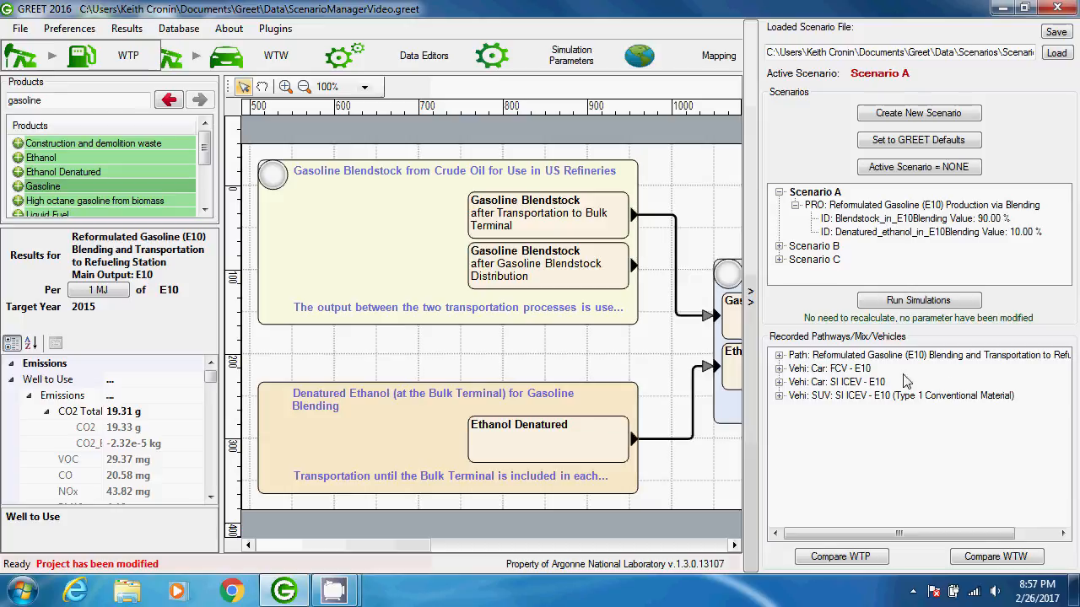
{"action": "left_click", "coordinate": [780, 356]}
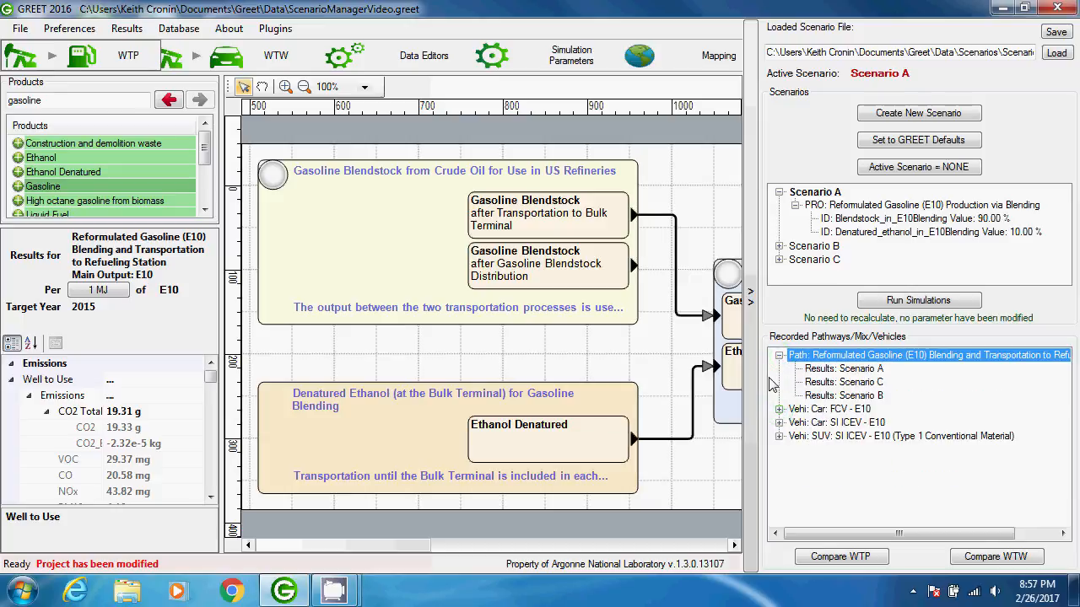
{"action": "left_click", "coordinate": [779, 356]}
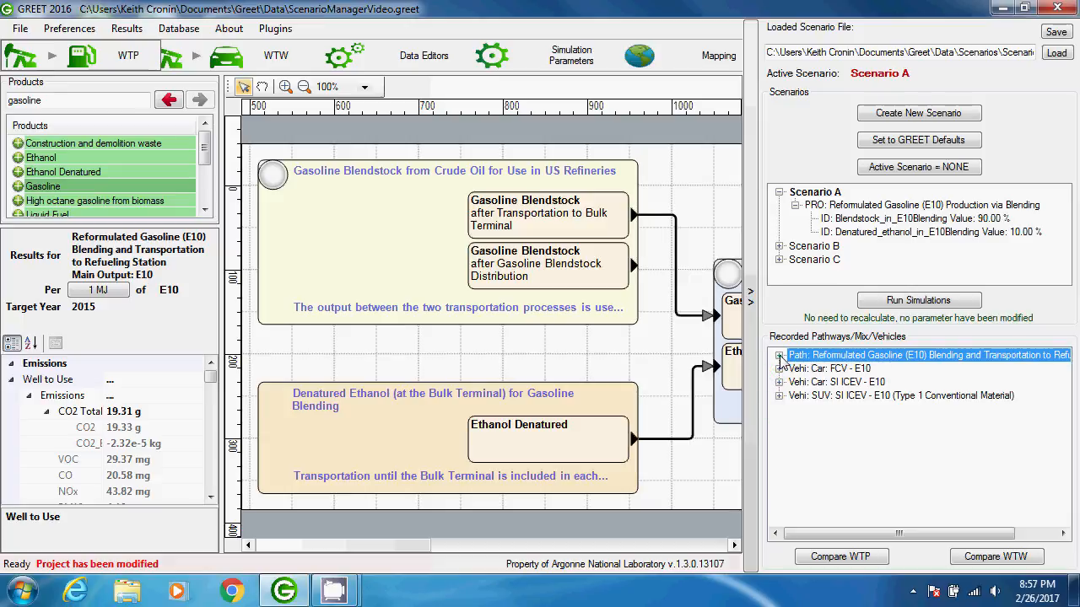
{"action": "right_click", "coordinate": [840, 358]}
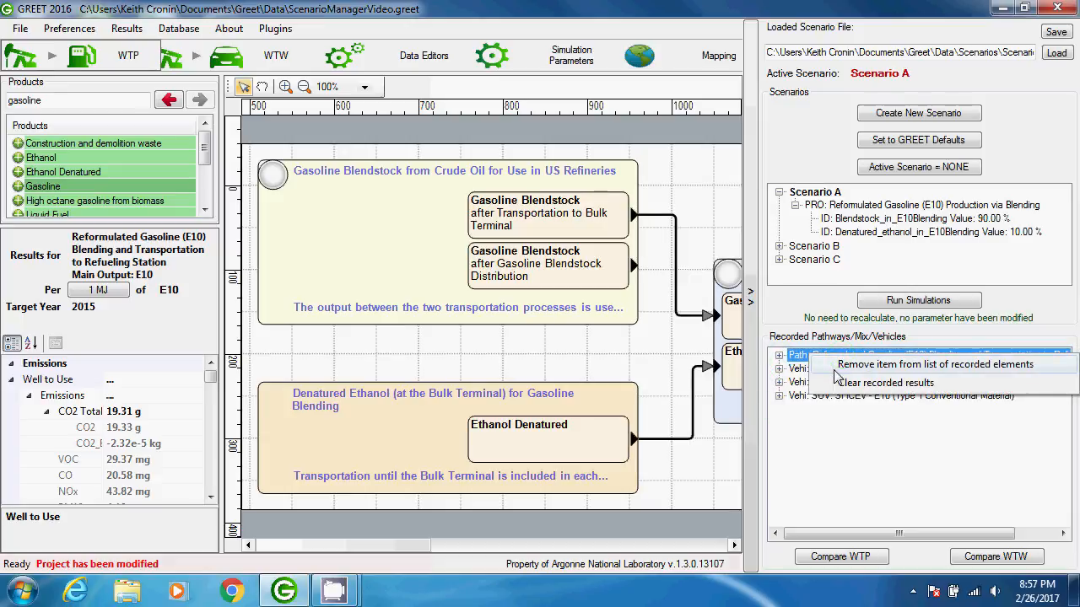
{"action": "left_click", "coordinate": [833, 431]}
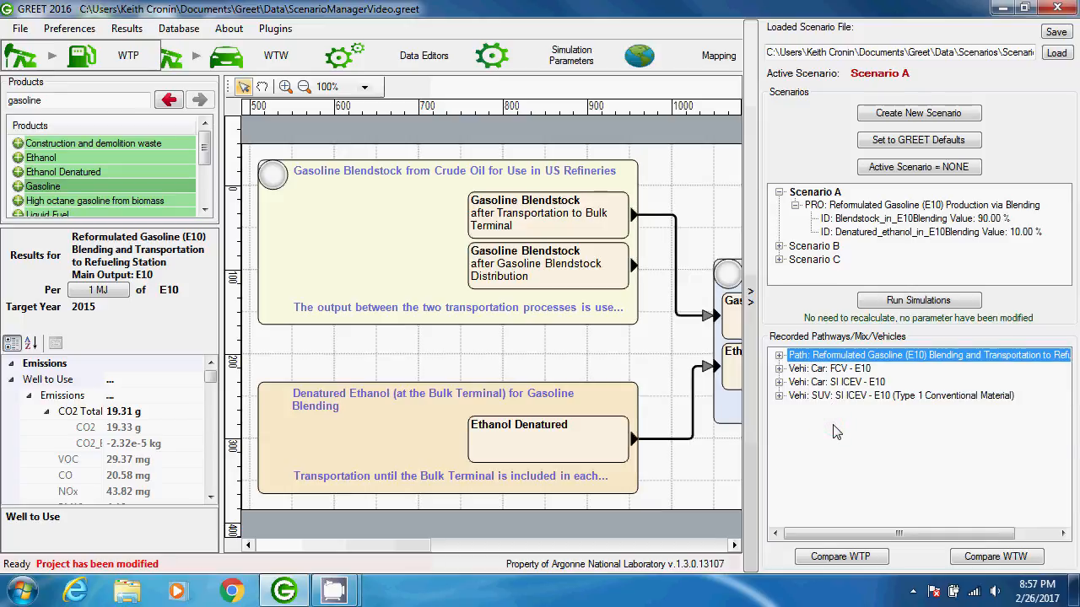
Step: View the scenario results table and Total Energy chart for the recorded Reformulated Gasoline (E10) pathway, and close them
{"action": "double_click", "coordinate": [857, 356]}
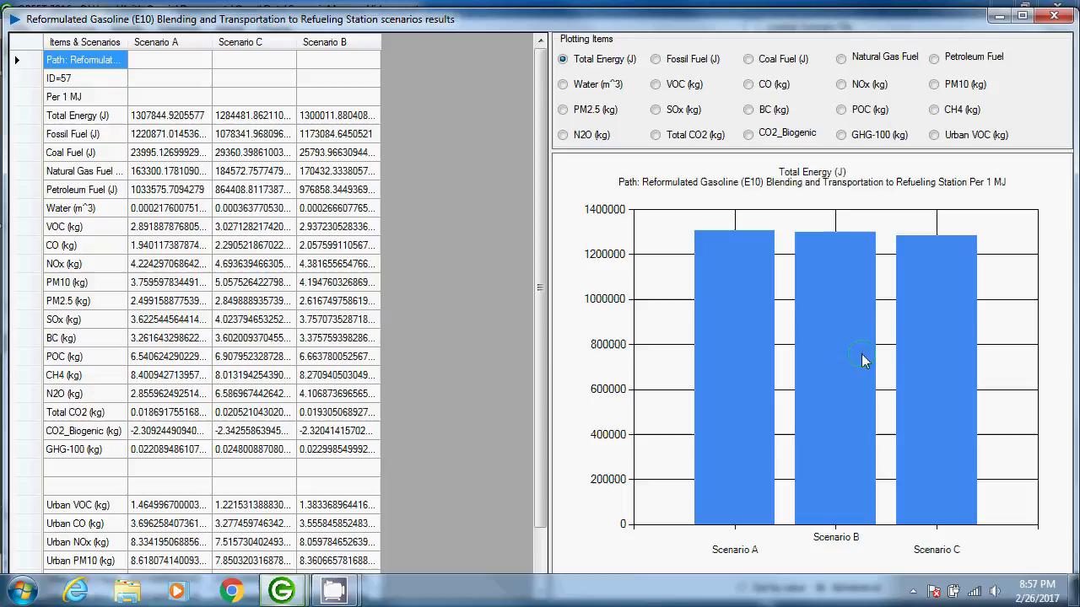
{"action": "mouse_move", "coordinate": [862, 361]}
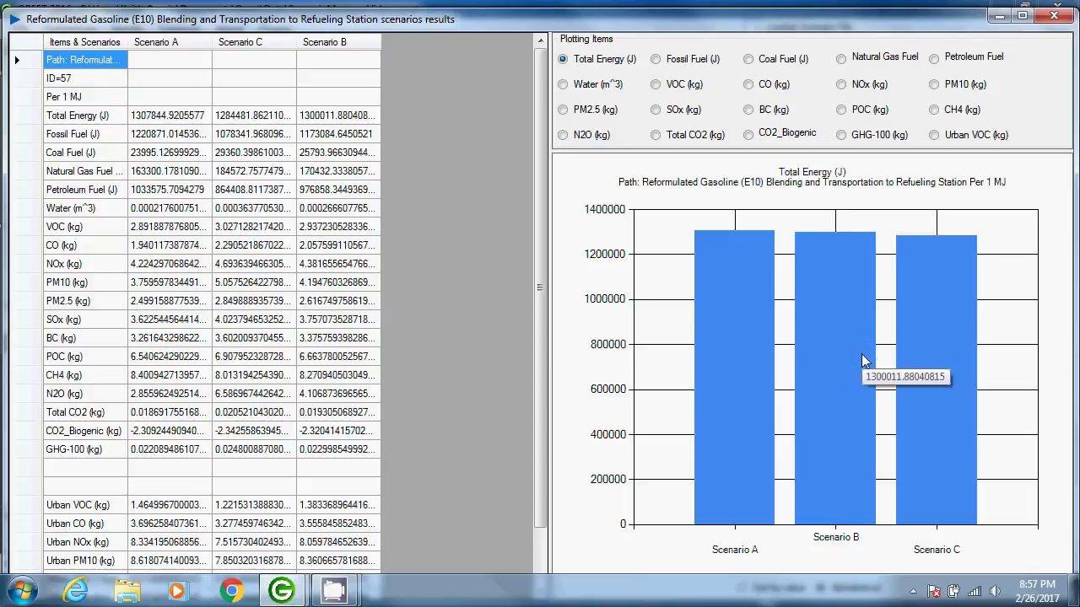
{"action": "left_click", "coordinate": [1054, 17]}
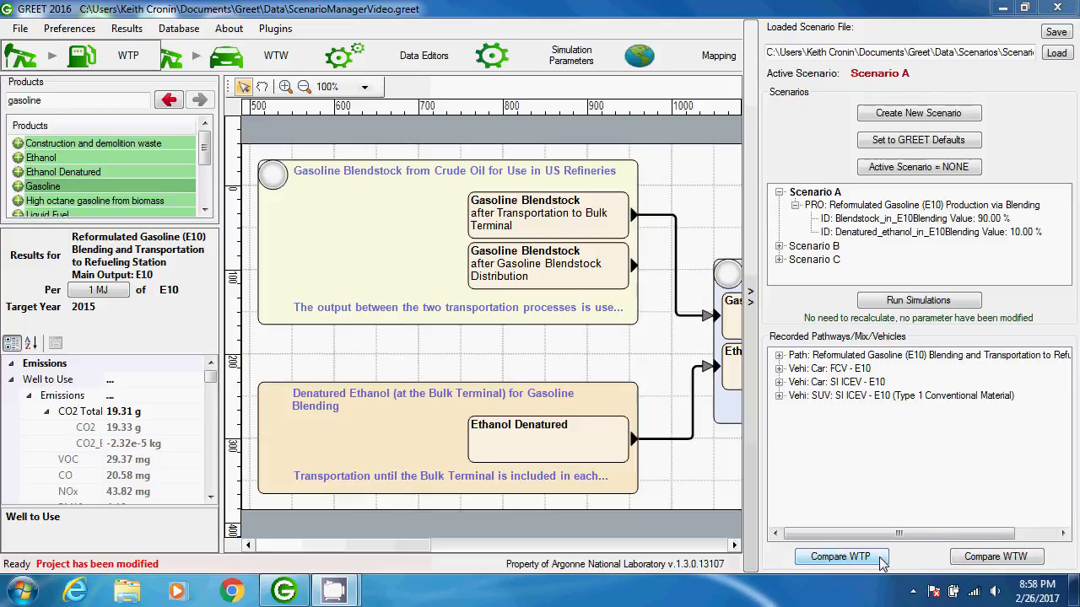
Step: Compare the well-to-wheels results for Scenario A and bring up the resulting WTW results window
{"action": "left_click", "coordinate": [964, 558]}
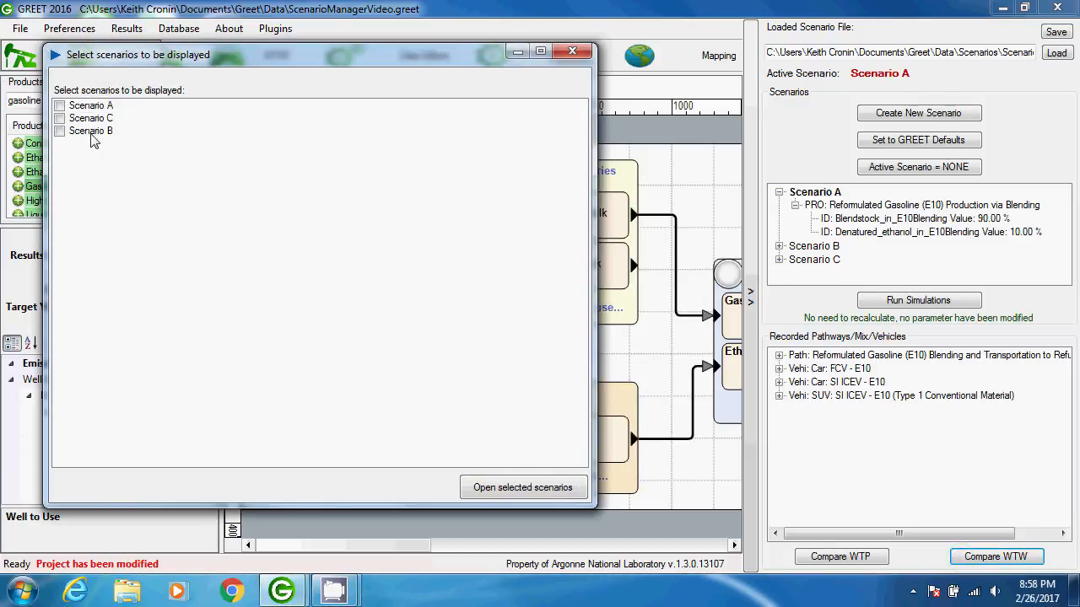
{"action": "left_click", "coordinate": [59, 105]}
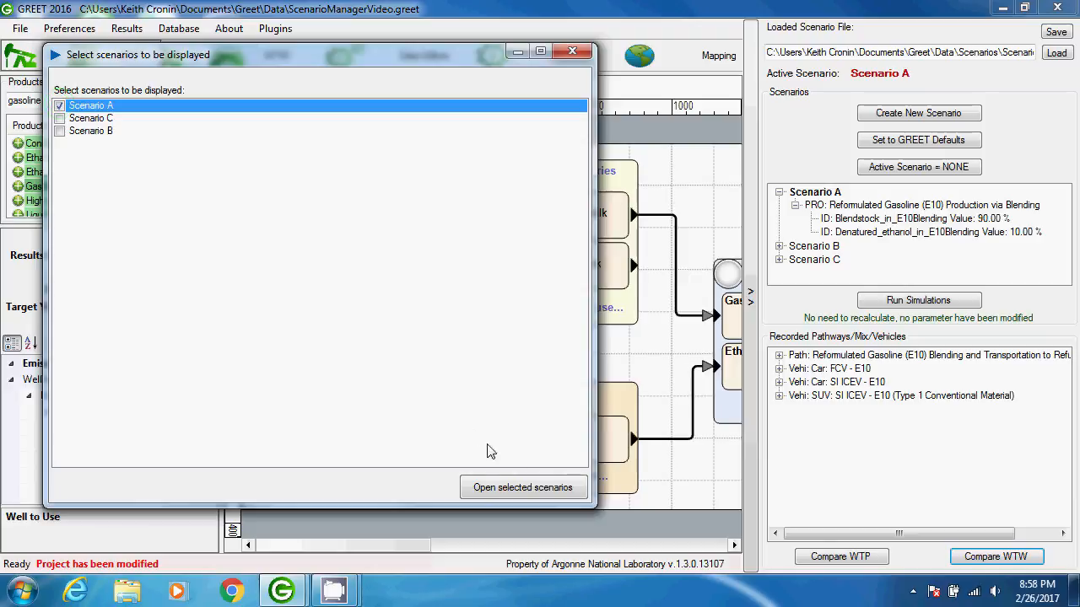
{"action": "left_click", "coordinate": [496, 487]}
{"action": "mouse_move", "coordinate": [281, 593]}
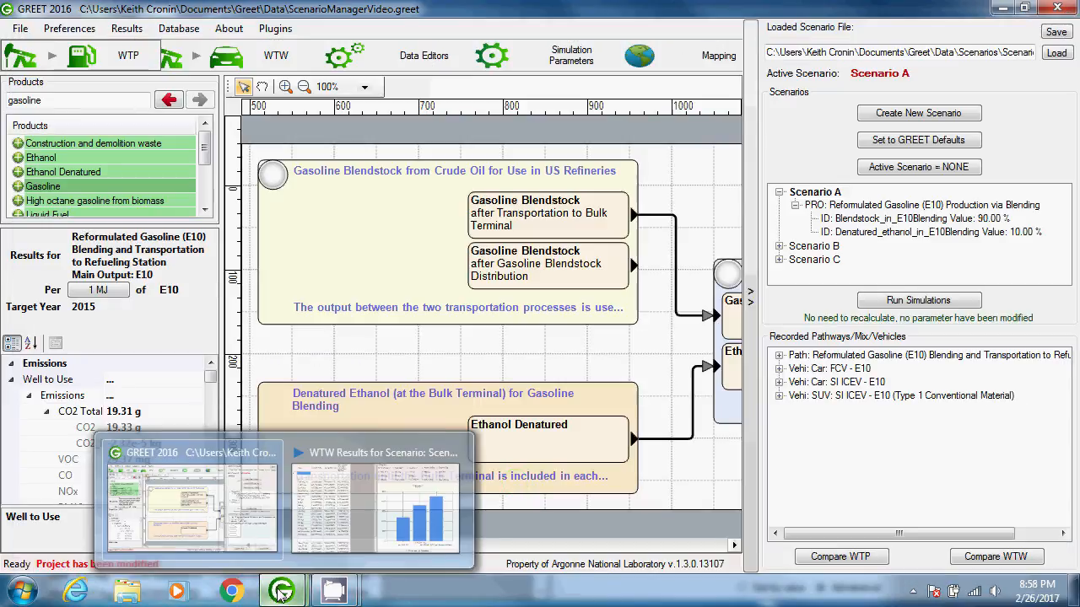
{"action": "left_click", "coordinate": [353, 540]}
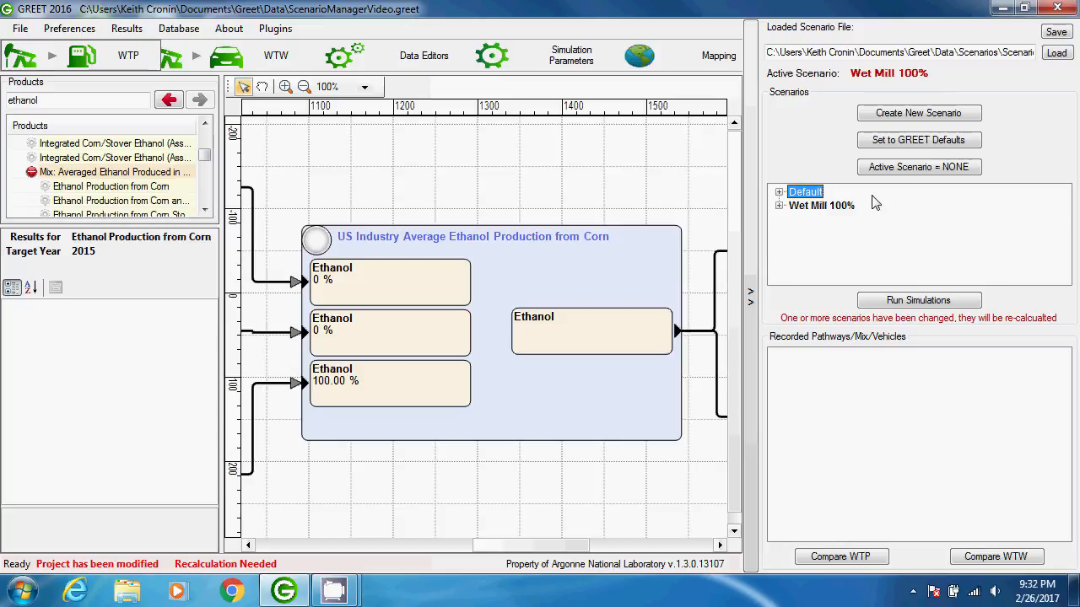
Step: Expand the Wet Mill 100% and Default scenarios to review their US Industry Average Ethanol Production from Corn parameters
{"action": "left_click", "coordinate": [830, 207]}
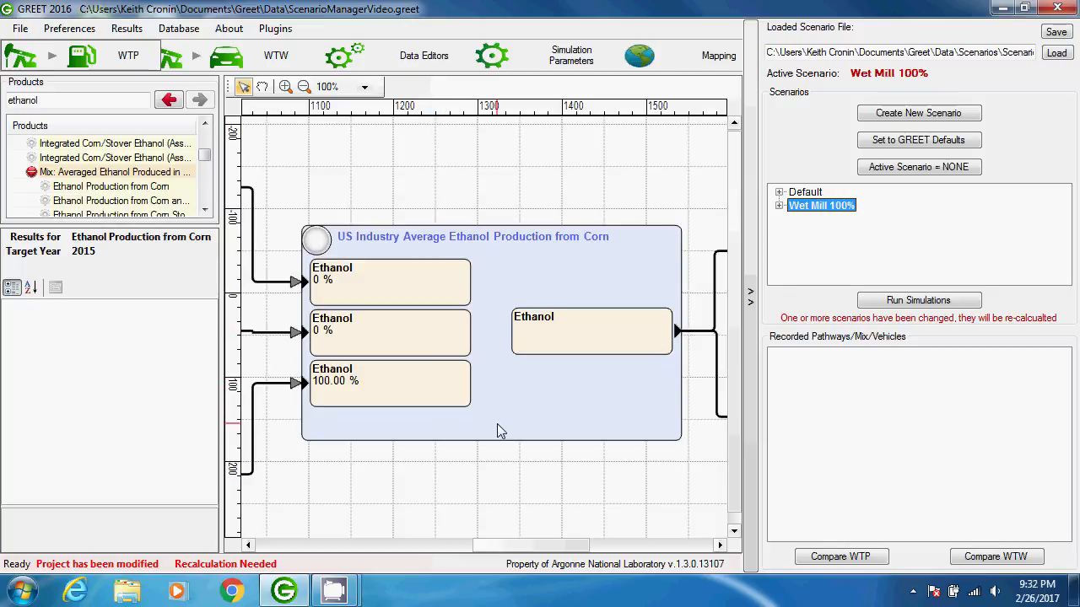
{"action": "left_click", "coordinate": [779, 205]}
{"action": "left_click", "coordinate": [794, 218]}
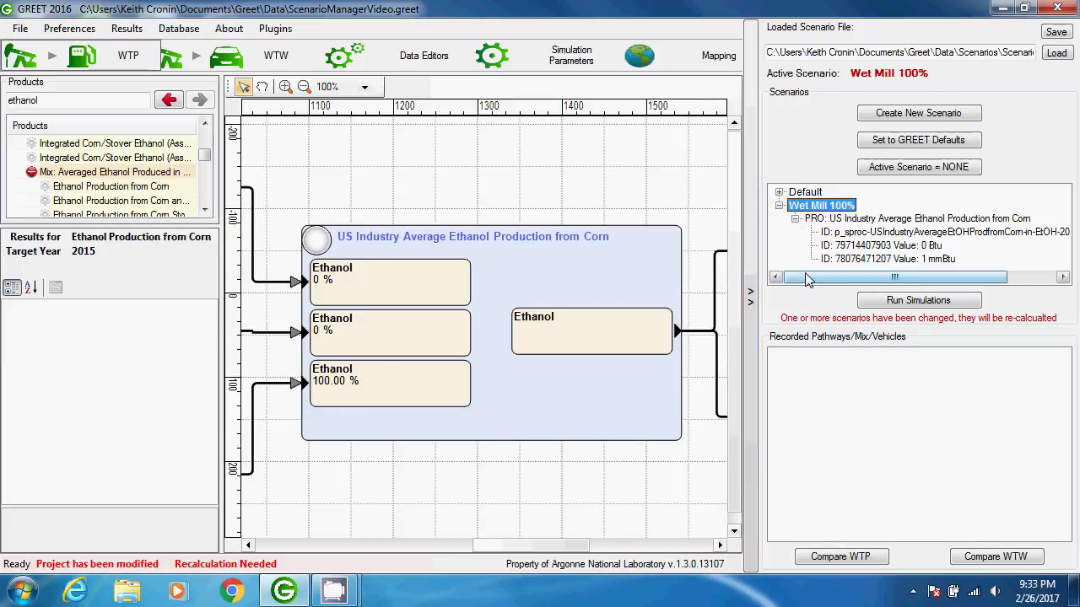
{"action": "mouse_move", "coordinate": [807, 280]}
{"action": "left_mouse_down"}
{"action": "mouse_move", "coordinate": [860, 281]}
{"action": "mouse_move", "coordinate": [801, 280]}
{"action": "left_mouse_up"}
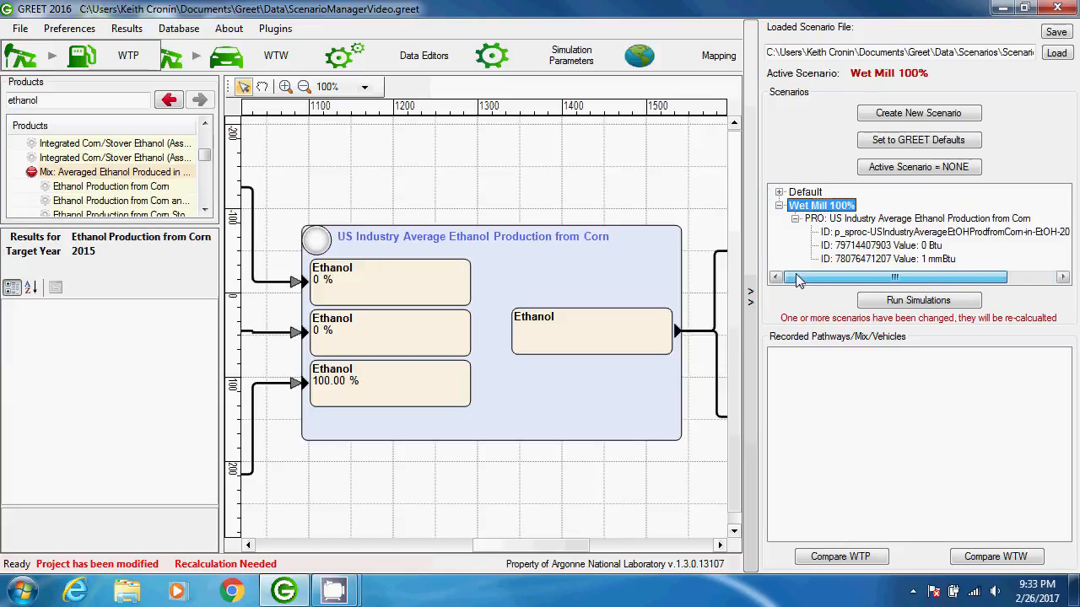
{"action": "left_click", "coordinate": [779, 192]}
{"action": "left_click", "coordinate": [794, 205]}
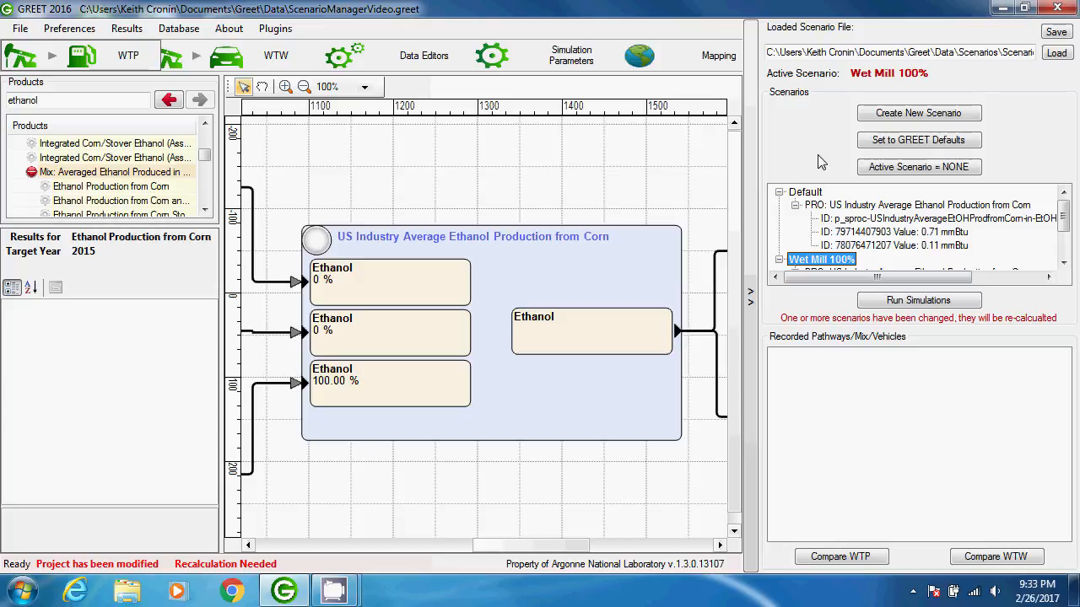
Step: Clear the active scenario, restore the GREET default values, and reload the Ethanol Production from Corn pathway
{"action": "left_click", "coordinate": [875, 171]}
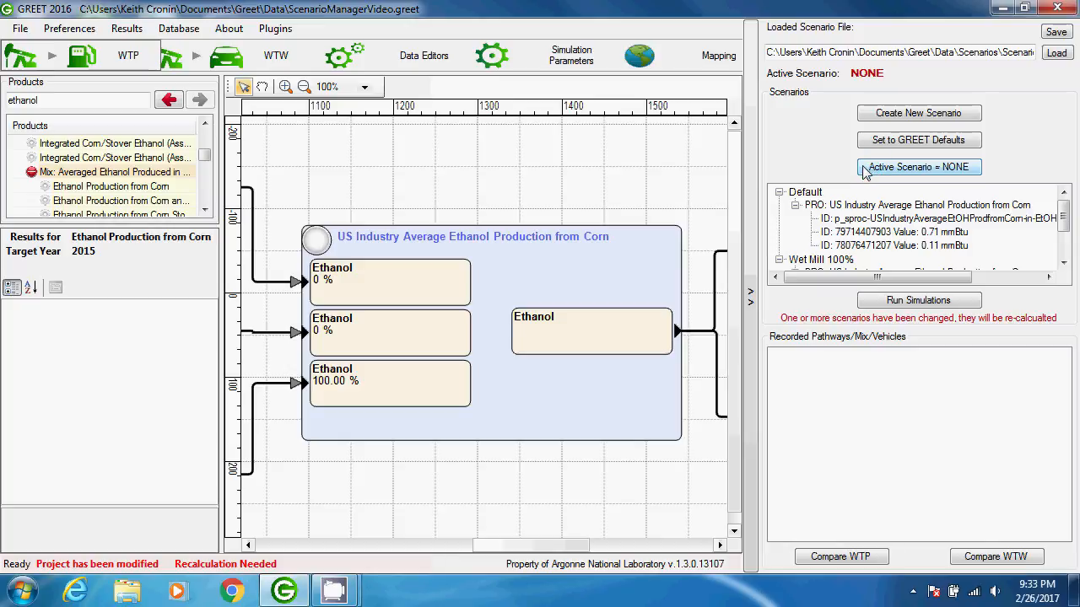
{"action": "left_click", "coordinate": [869, 147]}
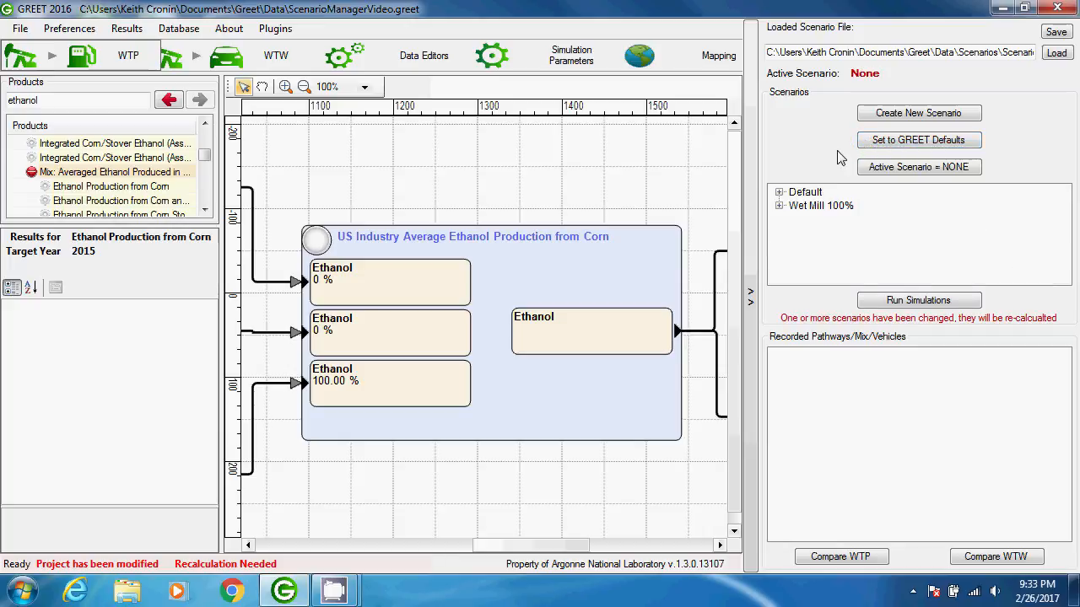
{"action": "left_click", "coordinate": [132, 189]}
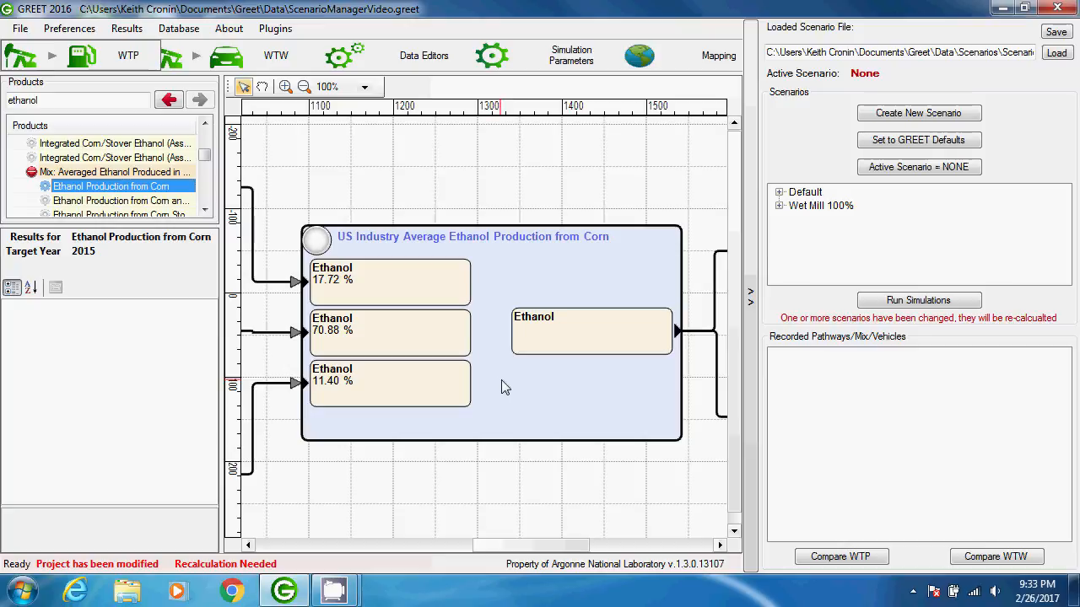
Step: Create a new scenario and open the Dry Mill Ethanol Production w/ Corn Oil Extraction process for editing
{"action": "left_click", "coordinate": [888, 117]}
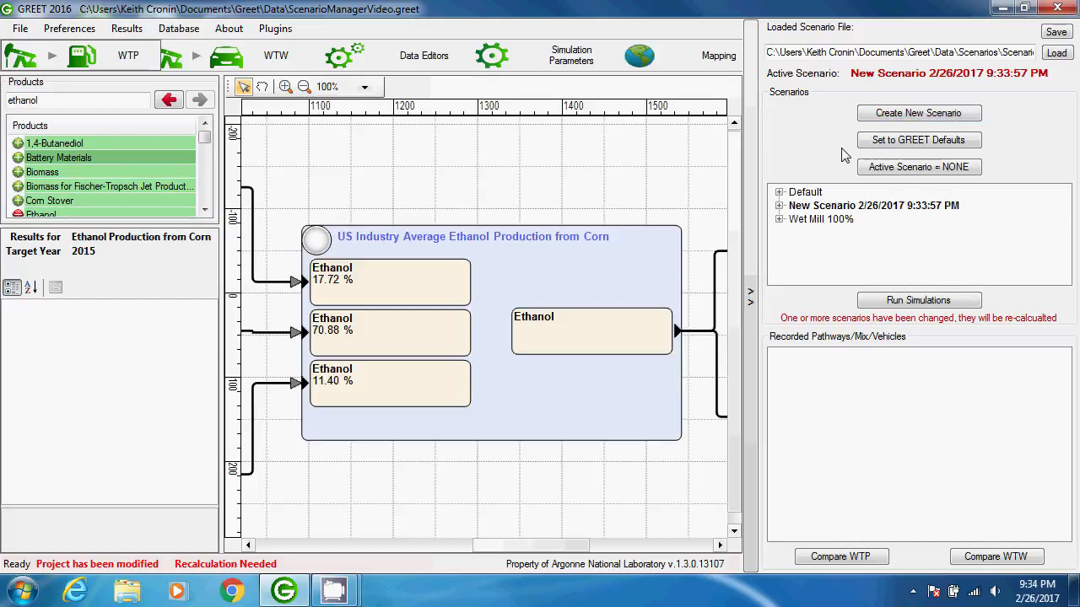
{"action": "left_click_drag", "start_coordinate": [548, 544], "coordinate": [432, 553]}
{"action": "left_click", "coordinate": [366, 296]}
{"action": "right_click", "coordinate": [467, 322]}
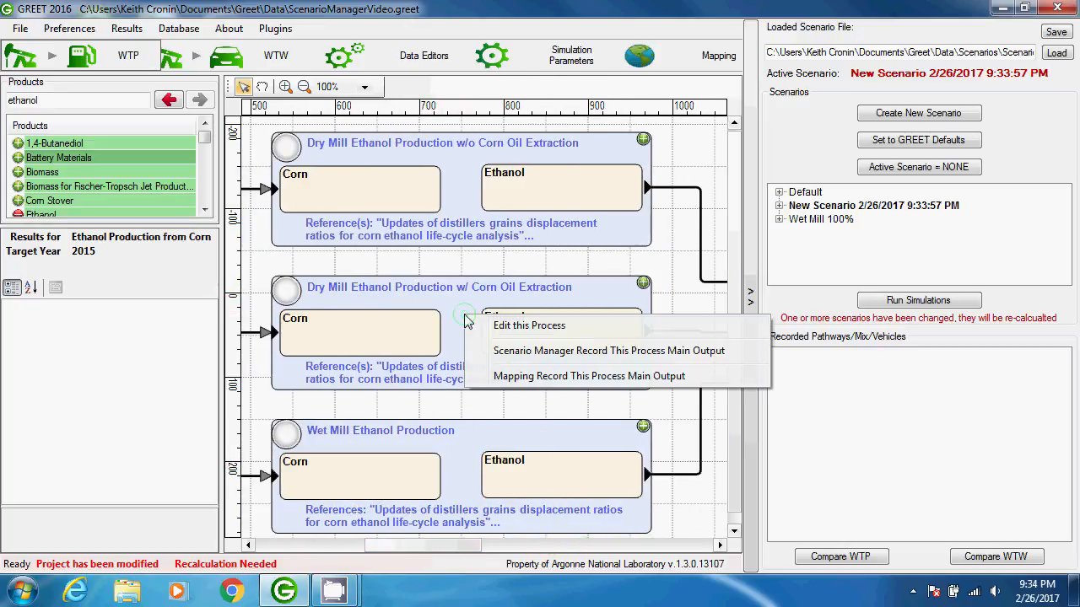
{"action": "left_click", "coordinate": [495, 330]}
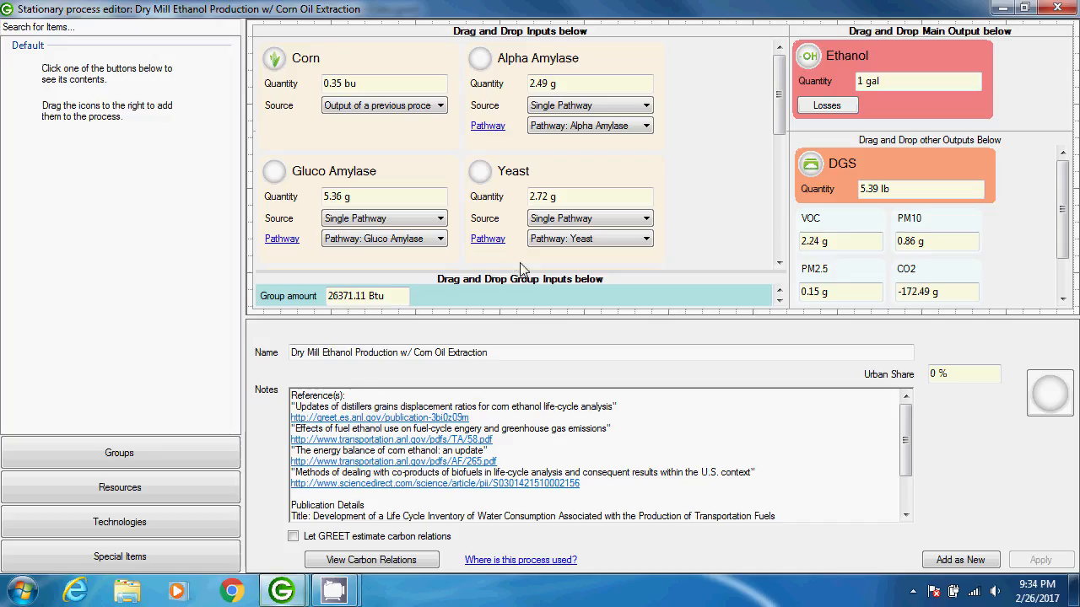
Step: Set the natural gas group input's Utility/Industrial Boiler share to 0% and Small Industrial Boiler share to 100%, and apply the process changes
{"action": "left_click_drag", "start_coordinate": [523, 270], "coordinate": [531, 118]}
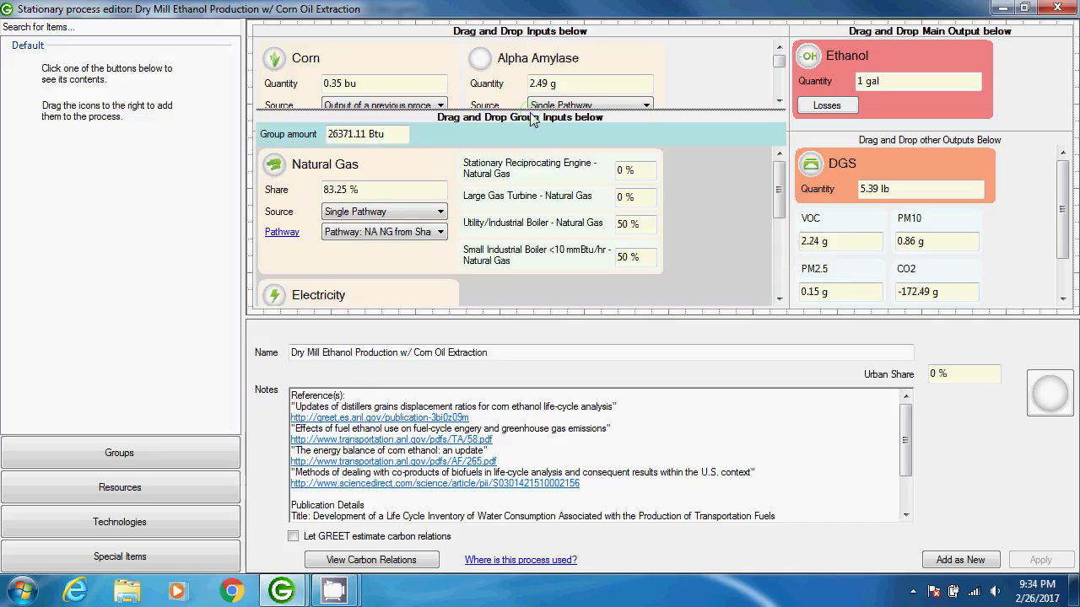
{"action": "left_click", "coordinate": [363, 189]}
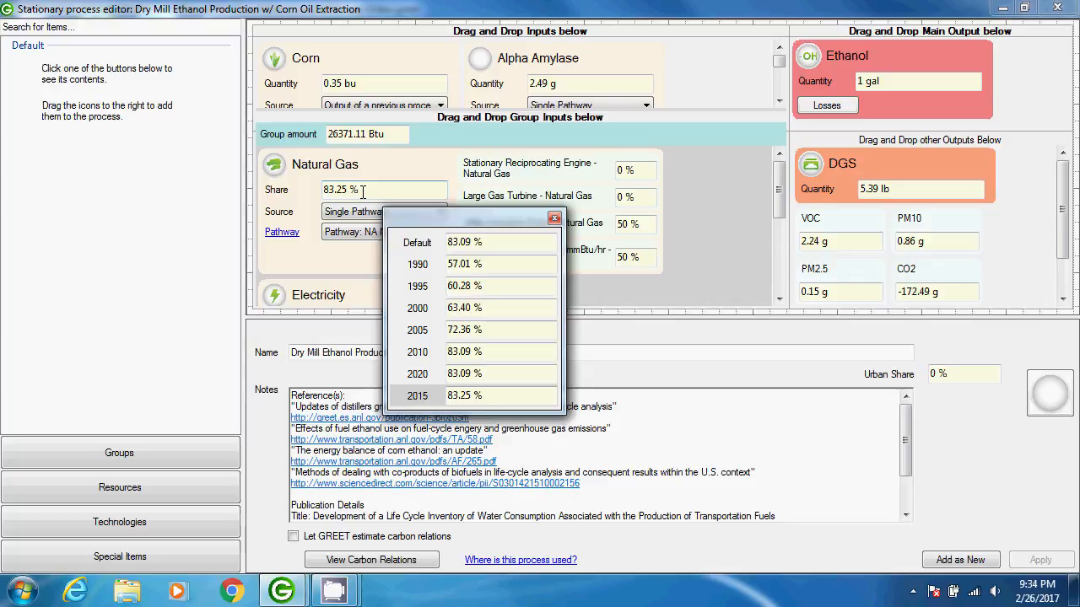
{"action": "left_click", "coordinate": [647, 223]}
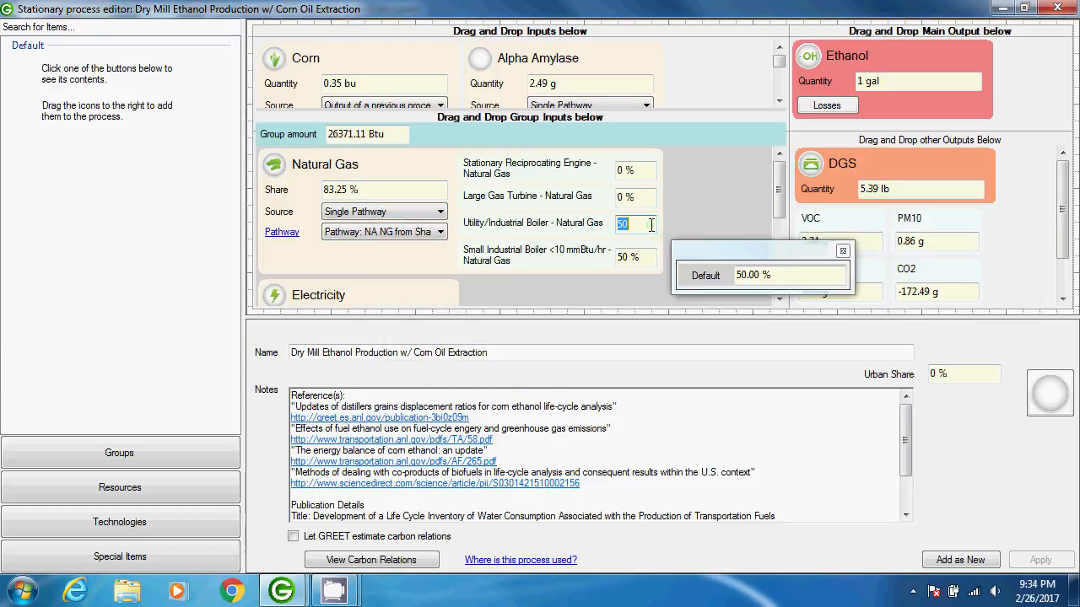
{"action": "type", "text": "0"}
{"action": "key", "text": "Tab"}
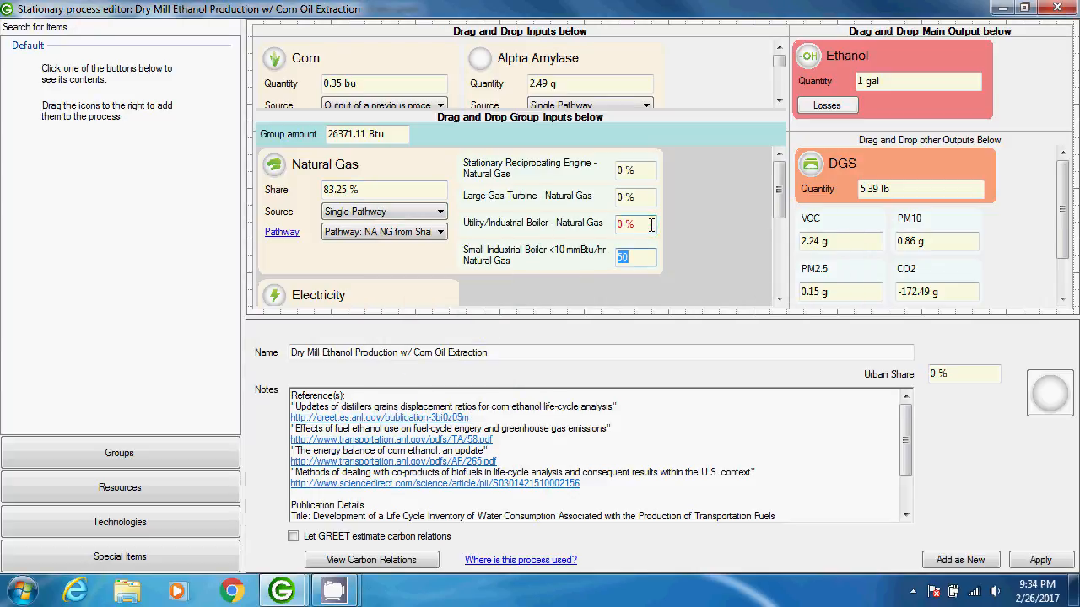
{"action": "type", "text": "100"}
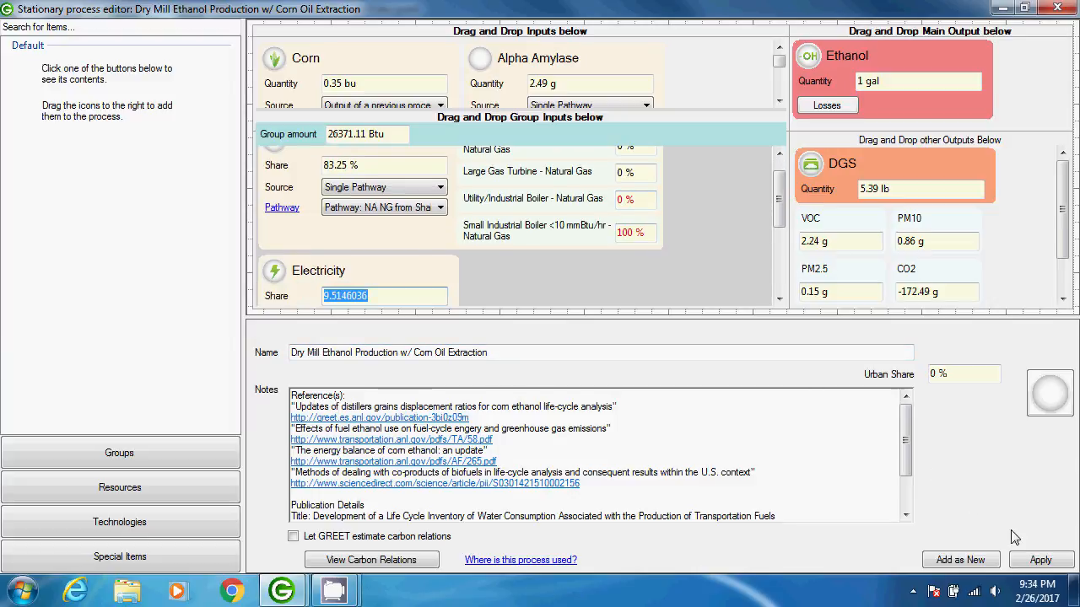
{"action": "left_click", "coordinate": [1040, 560]}
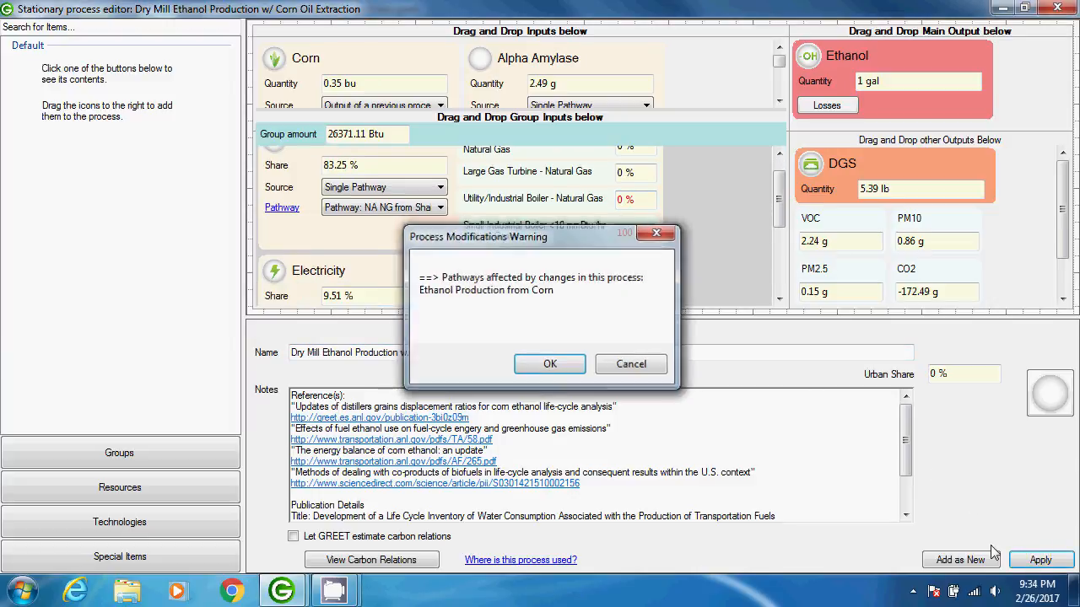
{"action": "key", "text": "Return"}
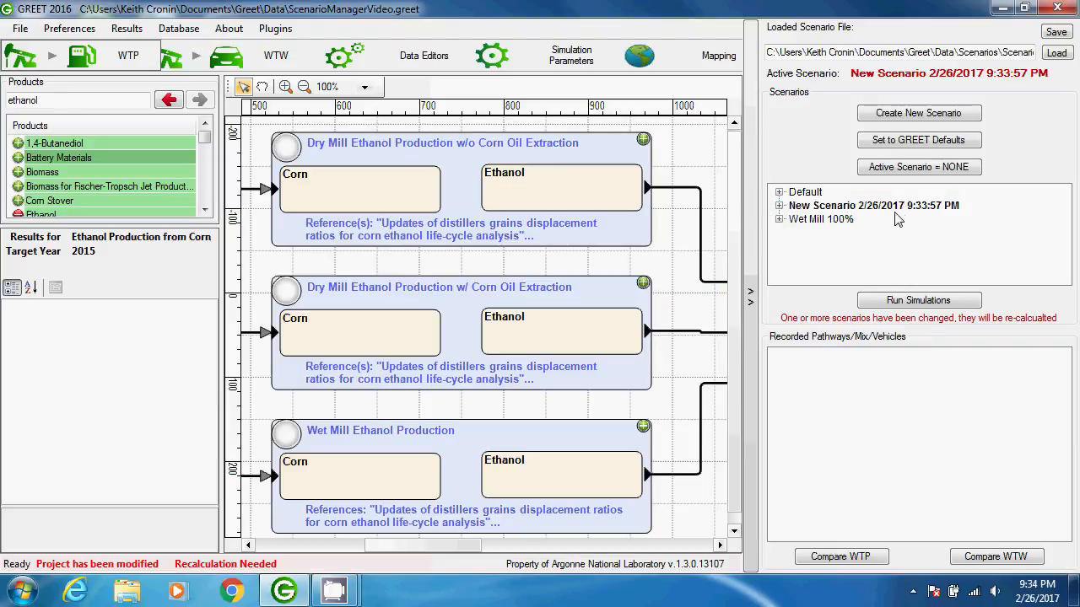
Step: Rename the active new scenario to "NG boiler"
{"action": "right_click", "coordinate": [901, 209]}
{"action": "left_click", "coordinate": [905, 217]}
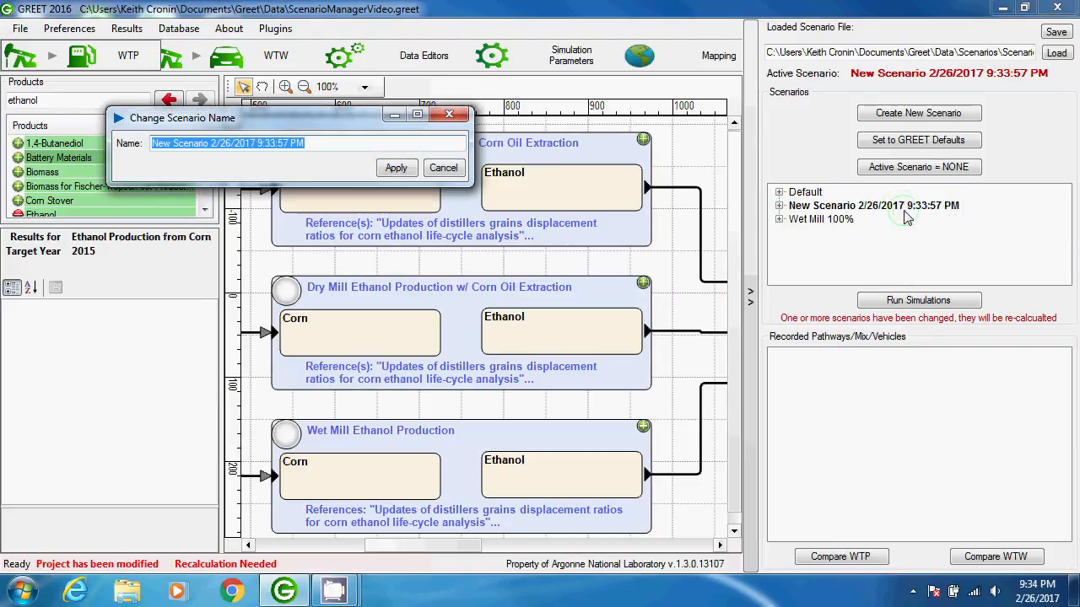
{"action": "type", "text": "NG boiler"}
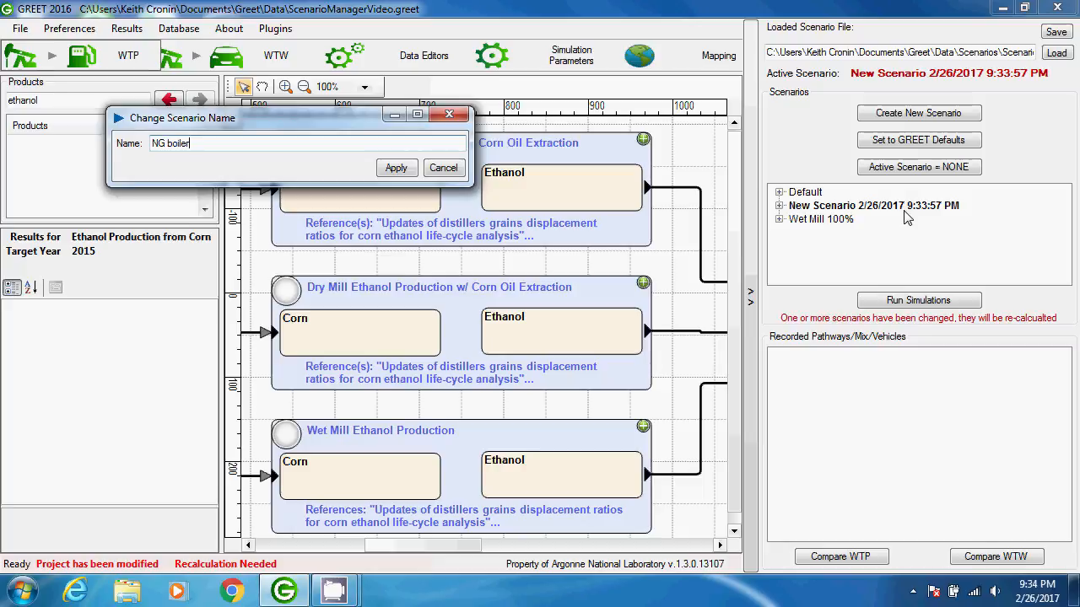
{"action": "key", "text": "Return"}
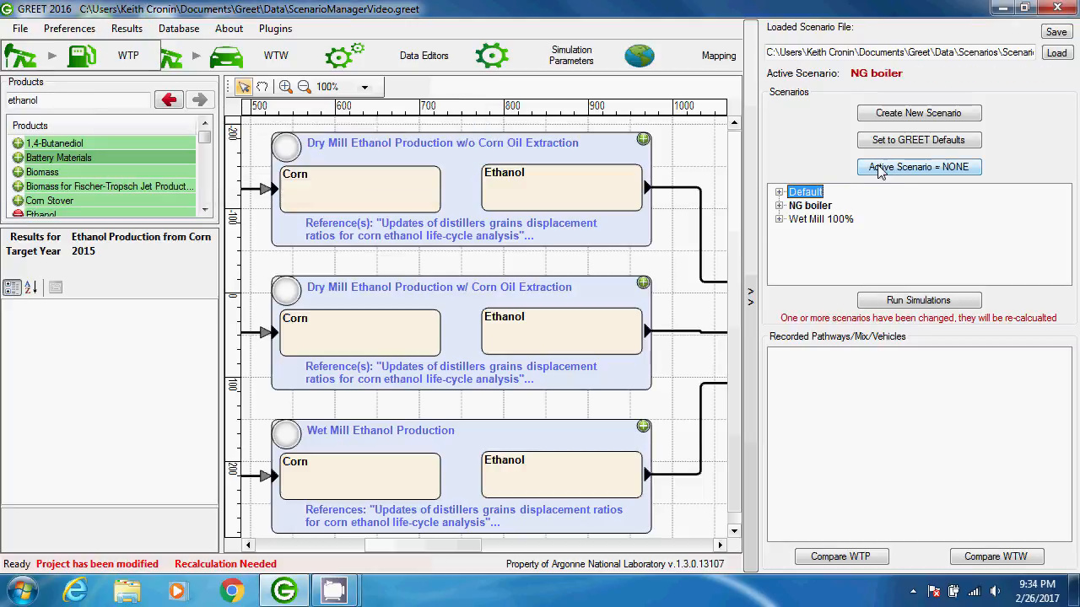
Step: Clear the active scenario, restore the GREET default values, and create another new scenario
{"action": "left_click", "coordinate": [874, 169]}
{"action": "left_click", "coordinate": [867, 147]}
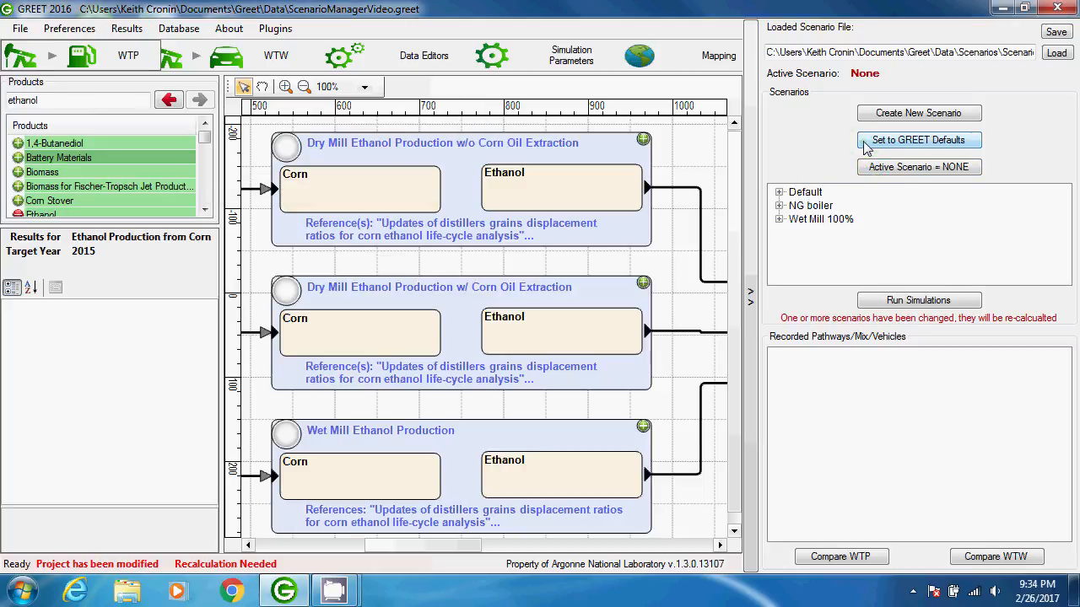
{"action": "left_click", "coordinate": [869, 117]}
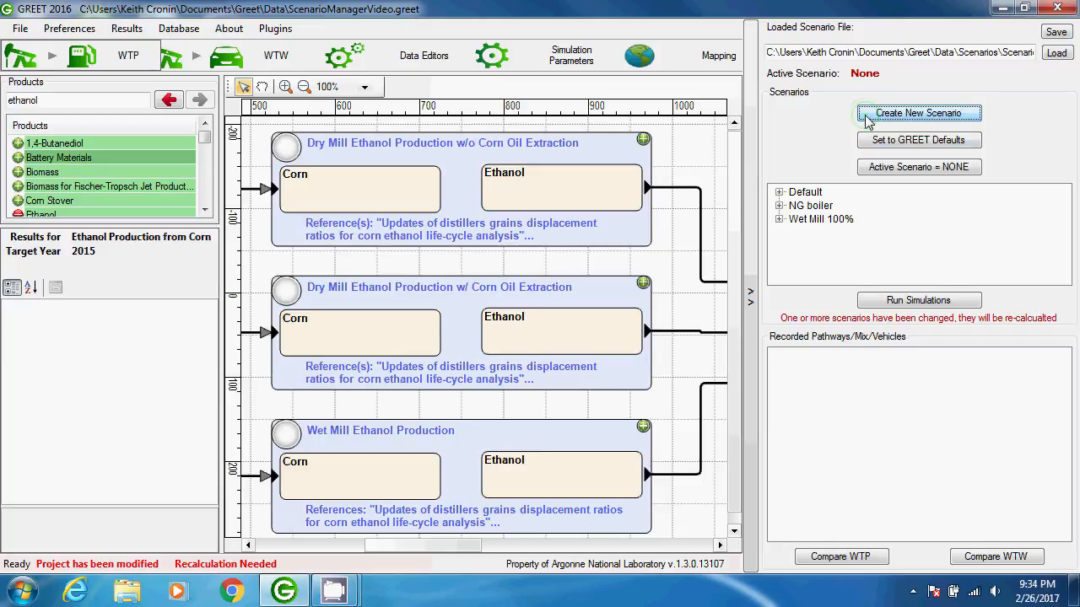
Step: Open the Ethanol Transportation (Produced and Used in US) to Refueling Station process for editing
{"action": "left_click", "coordinate": [614, 546]}
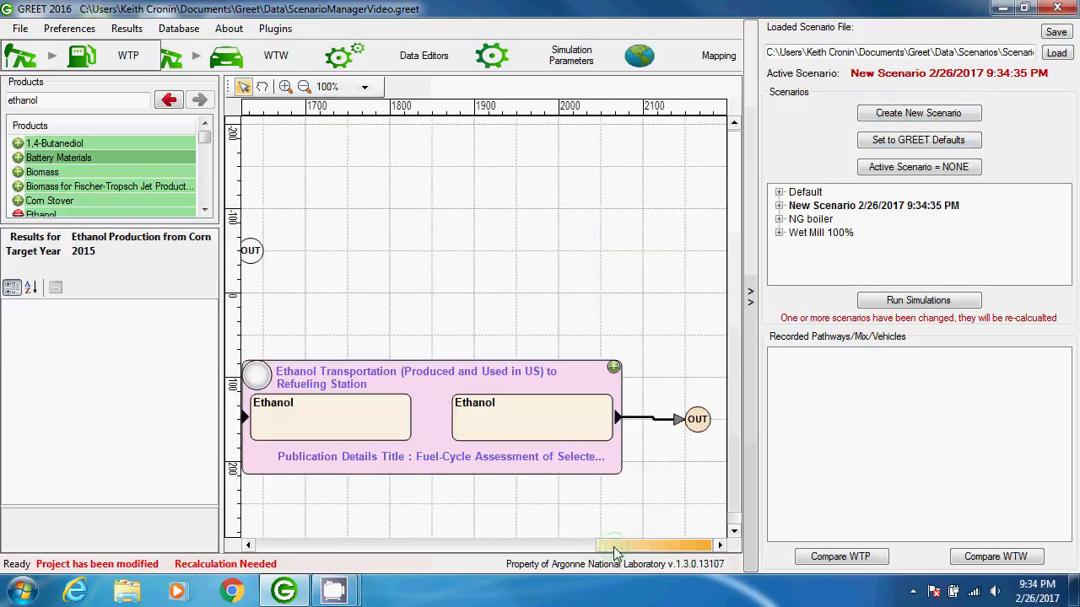
{"action": "right_click", "coordinate": [431, 417]}
{"action": "left_click", "coordinate": [466, 430]}
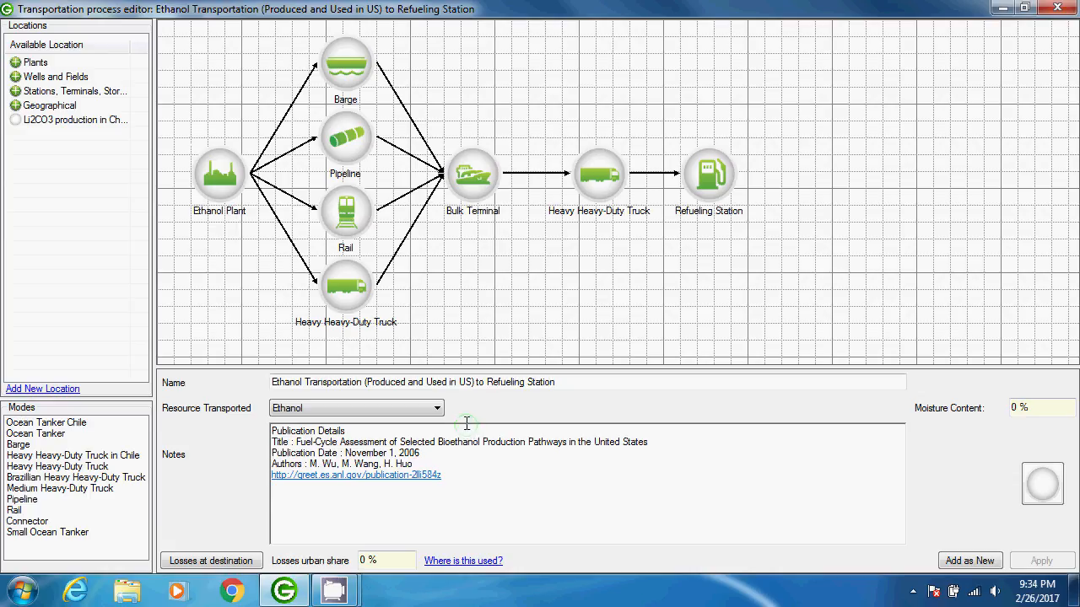
Step: Set the Rail step's share to 0% in its step parameters and apply the change
{"action": "right_click", "coordinate": [360, 228]}
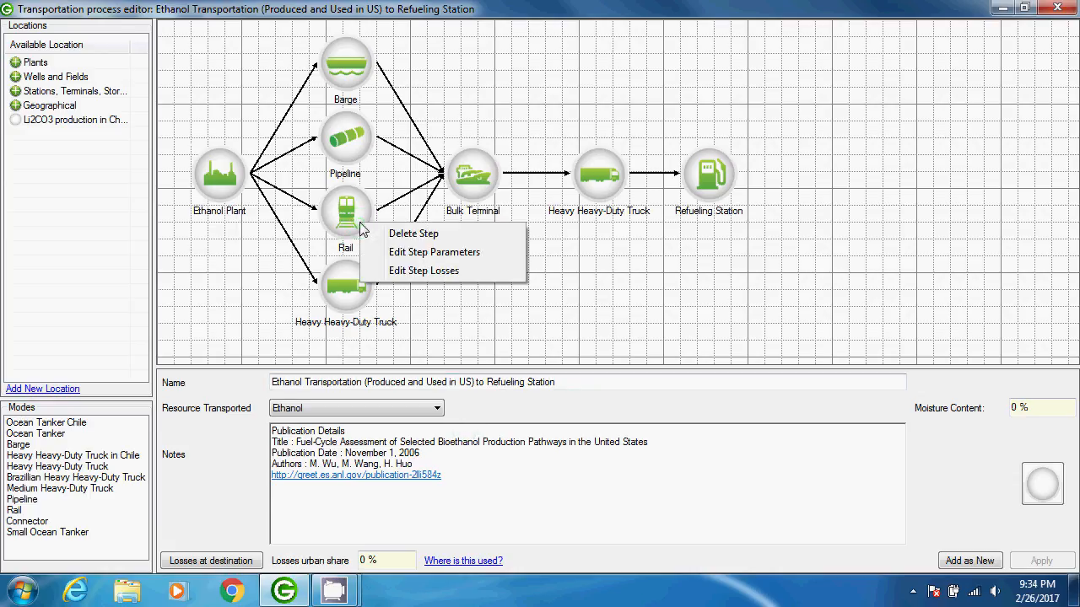
{"action": "left_click", "coordinate": [396, 251]}
{"action": "left_click", "coordinate": [437, 200]}
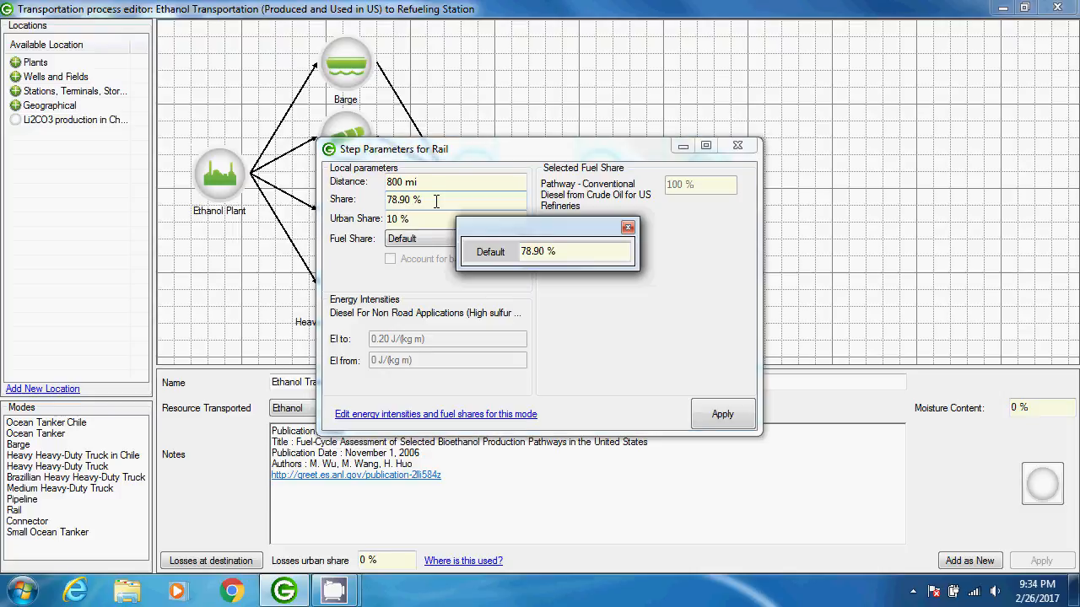
{"action": "left_click", "coordinate": [436, 200]}
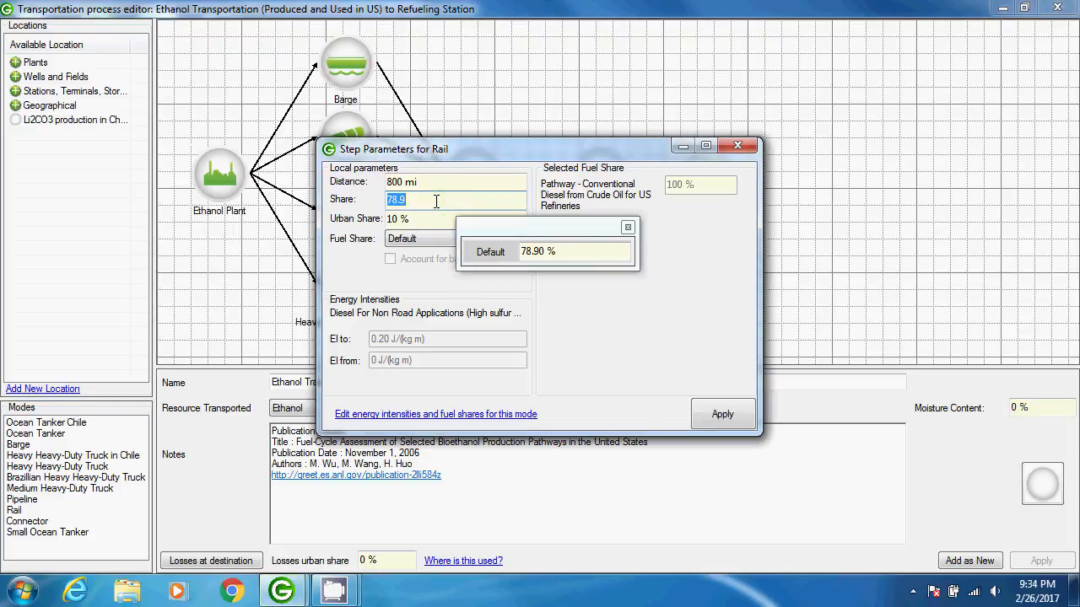
{"action": "type", "text": "0"}
{"action": "key", "text": "Tab"}
{"action": "left_click", "coordinate": [719, 415]}
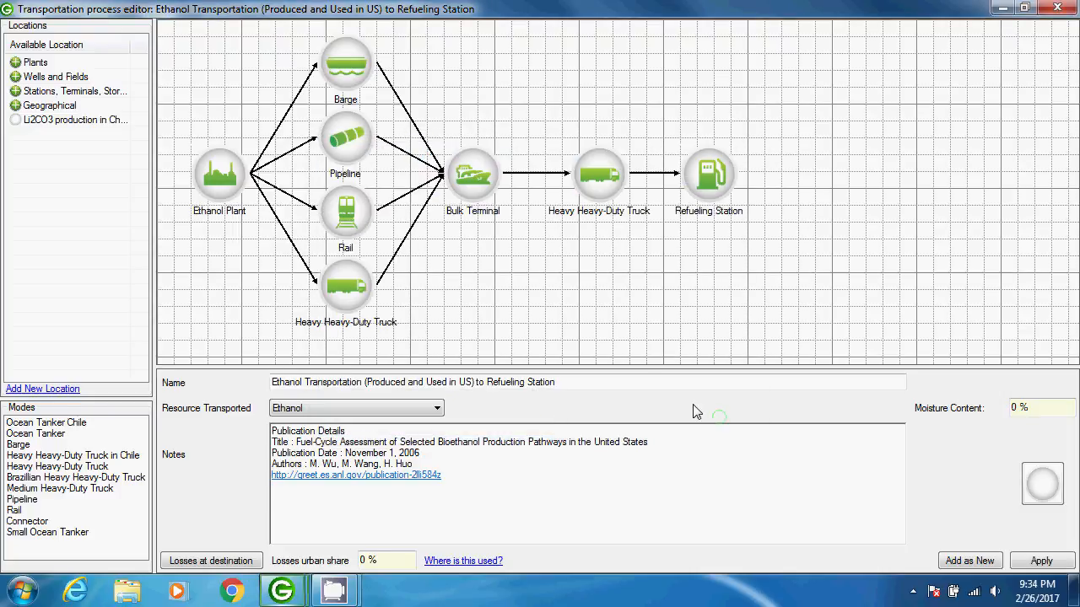
Step: Set the share of the Heavy Heavy-Duty Truck step between Ethanol Plant and Bulk Terminal to 0% and apply it
{"action": "right_click", "coordinate": [355, 301]}
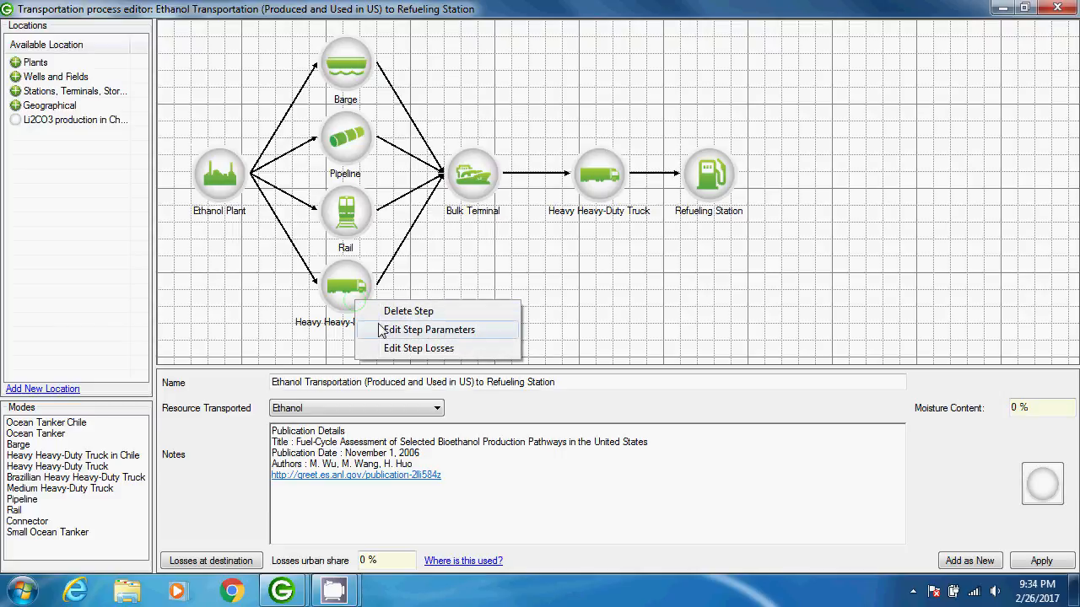
{"action": "left_click", "coordinate": [381, 331]}
{"action": "left_click", "coordinate": [442, 201]}
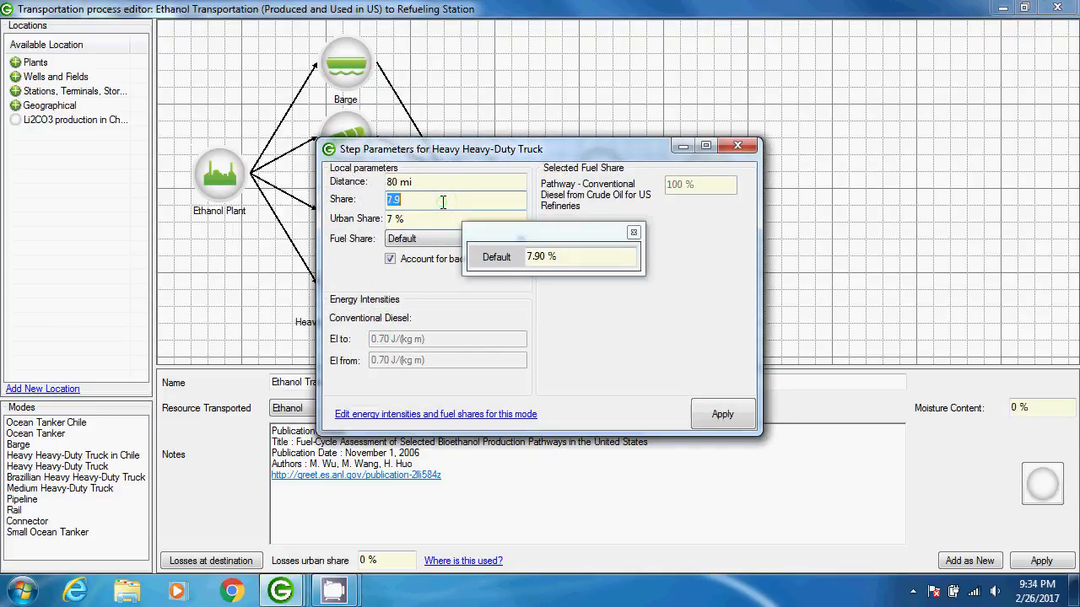
{"action": "type", "text": "0"}
{"action": "key", "text": "Tab"}
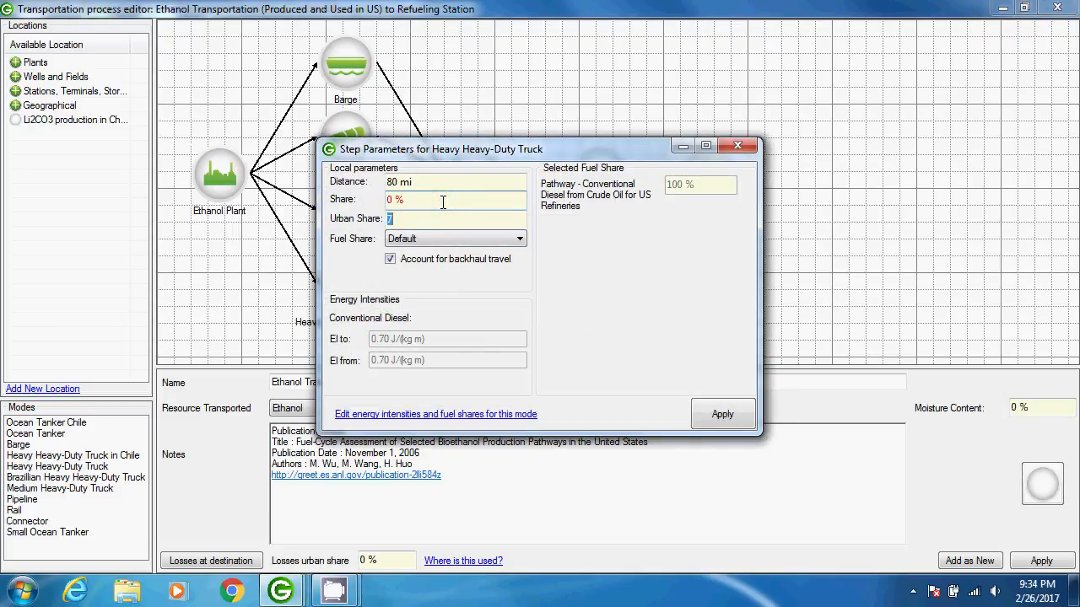
{"action": "left_click", "coordinate": [719, 415]}
Step: Set the Barge step's share to 100% and apply the changes to the ethanol transportation process
{"action": "right_click", "coordinate": [355, 72]}
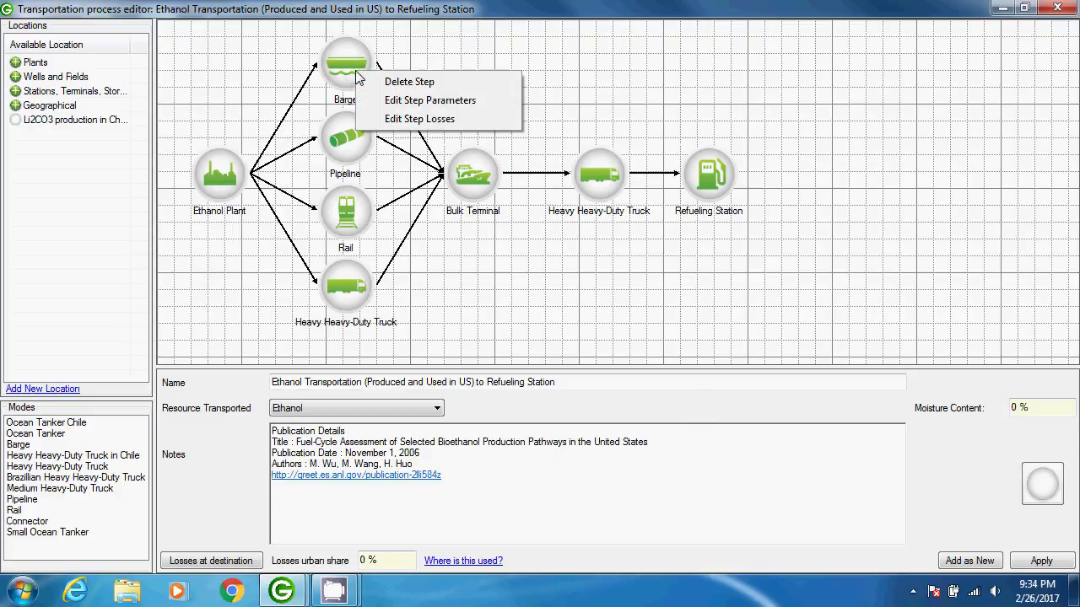
{"action": "left_click", "coordinate": [403, 99]}
{"action": "left_click", "coordinate": [433, 202]}
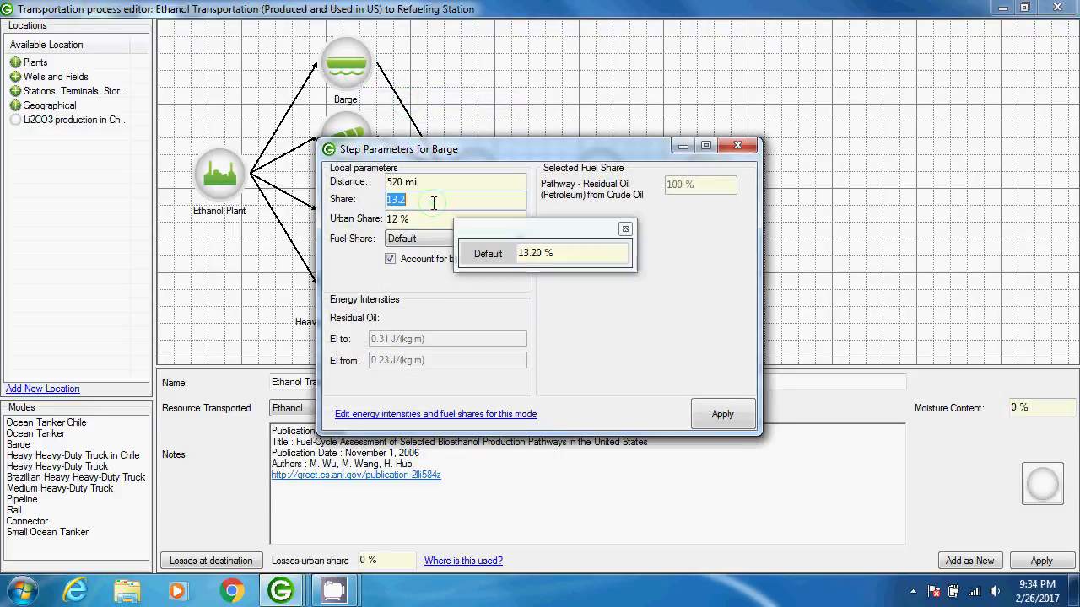
{"action": "type", "text": "100"}
{"action": "key", "text": "Tab"}
{"action": "left_click", "coordinate": [725, 413]}
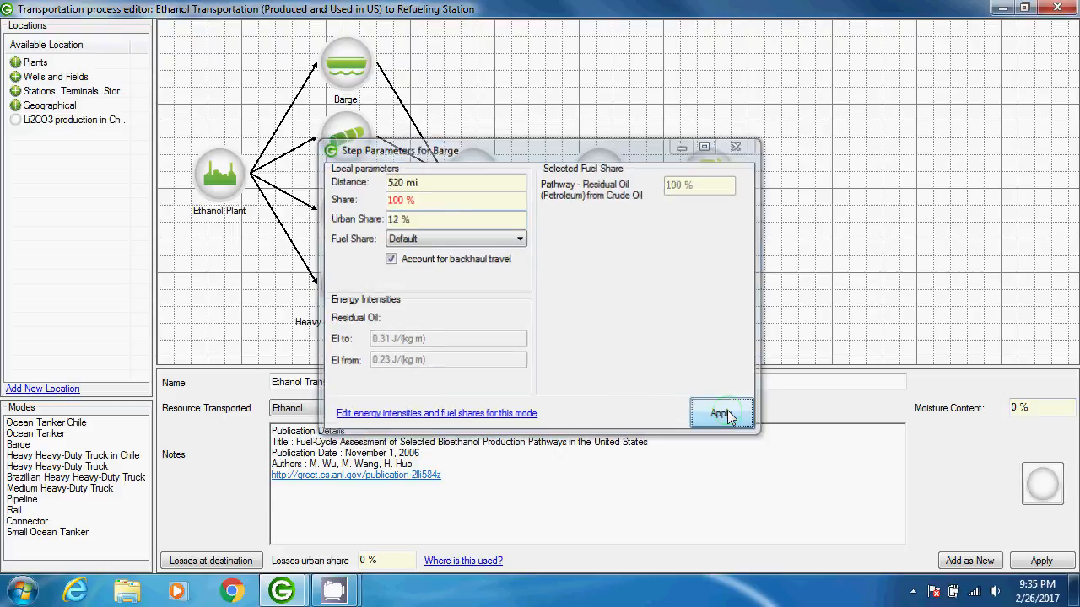
{"action": "left_click", "coordinate": [1022, 561]}
{"action": "key", "text": "Return"}
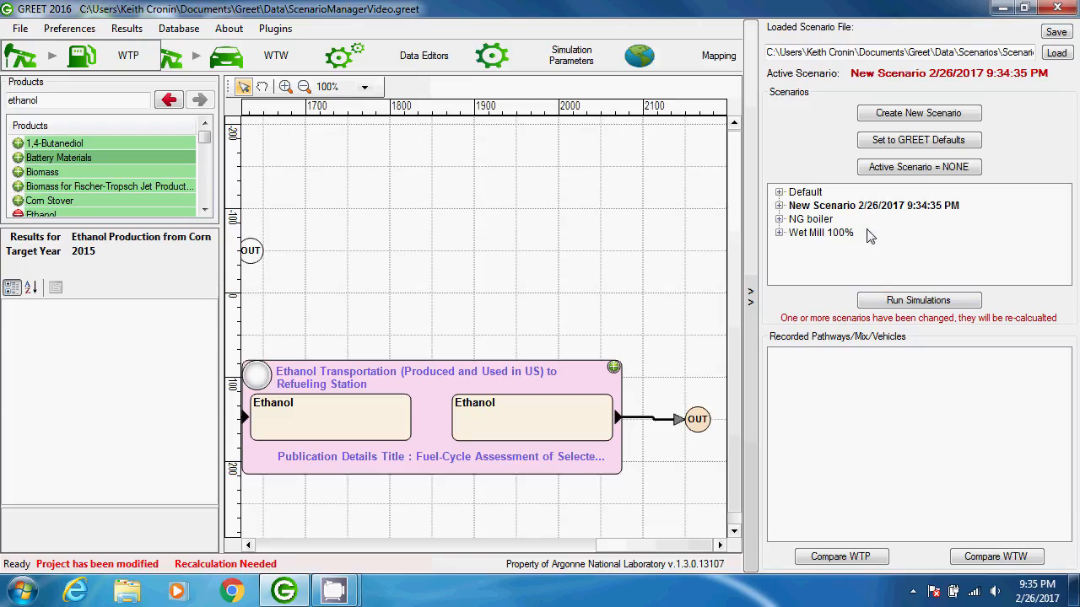
Step: Rename the new active scenario to "Barge"
{"action": "left_click", "coordinate": [886, 206]}
{"action": "right_click", "coordinate": [886, 207]}
{"action": "left_click", "coordinate": [901, 214]}
{"action": "type", "text": "Barge"}
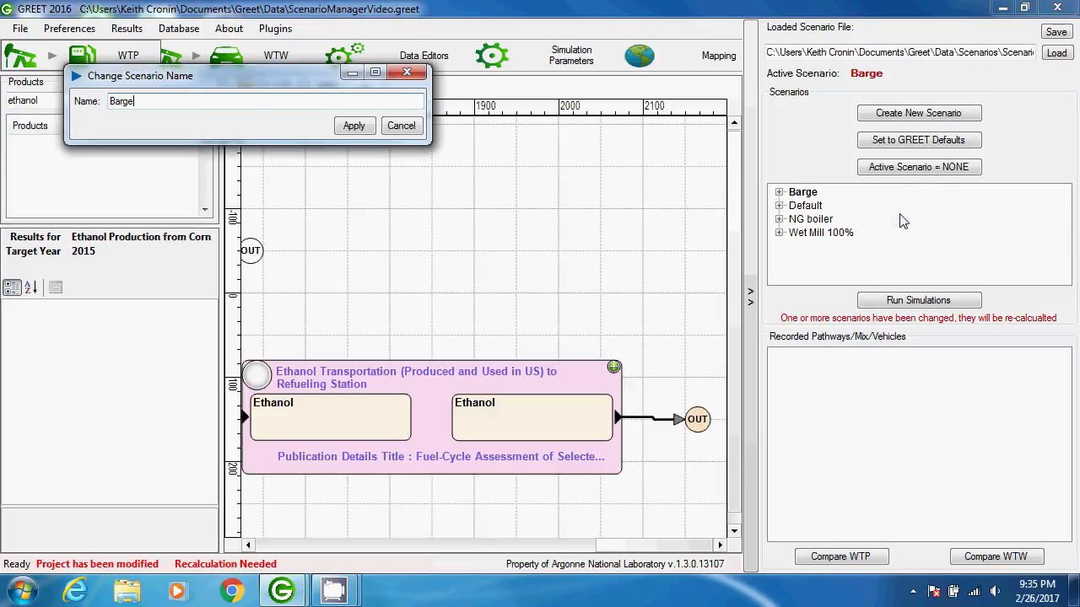
Step: Expand the Barge scenario's process list and record the Ethanol Production from Corn pathway in the Scenario Manager
{"action": "left_click", "coordinate": [781, 194]}
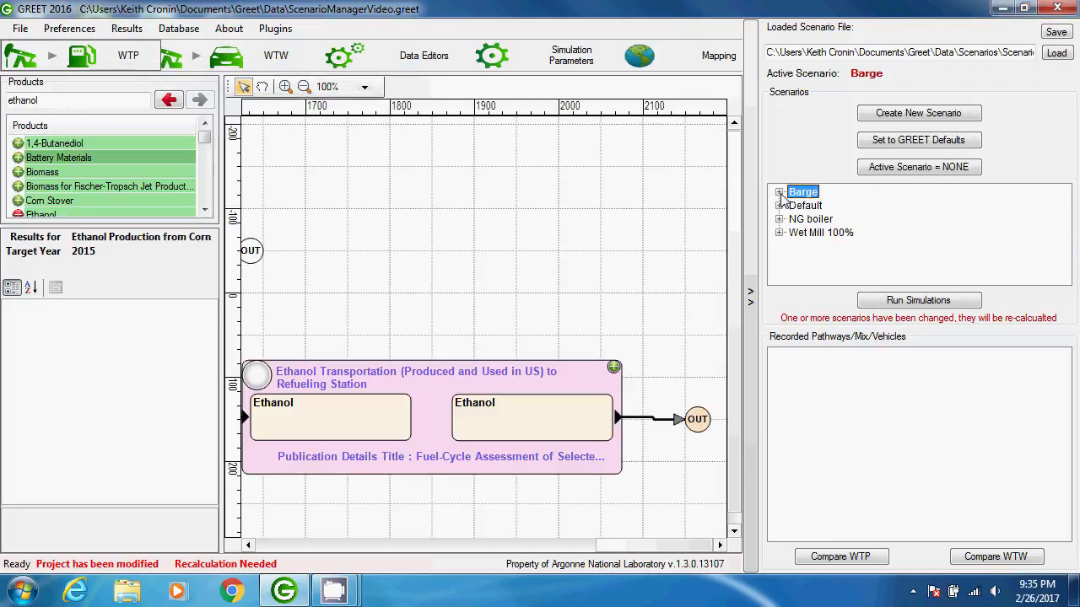
{"action": "left_click", "coordinate": [780, 193]}
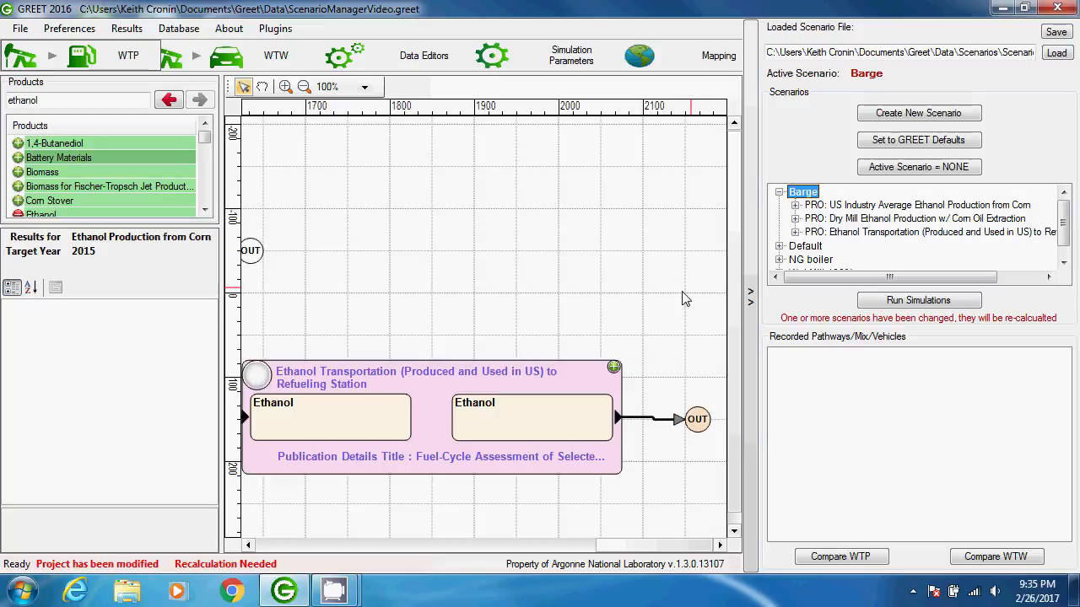
{"action": "right_click", "coordinate": [453, 274]}
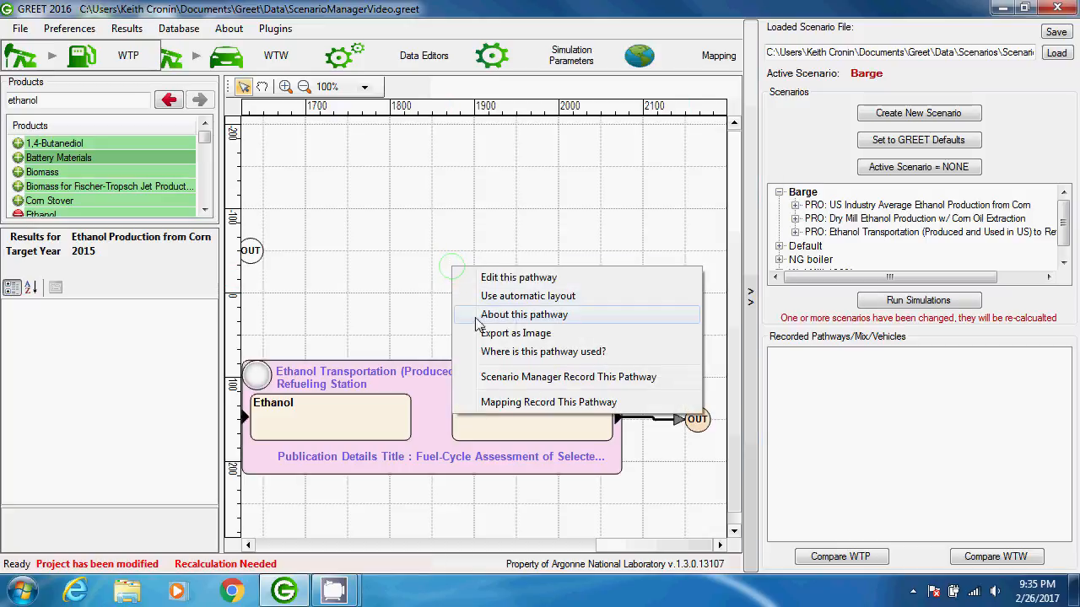
{"action": "left_click", "coordinate": [485, 382]}
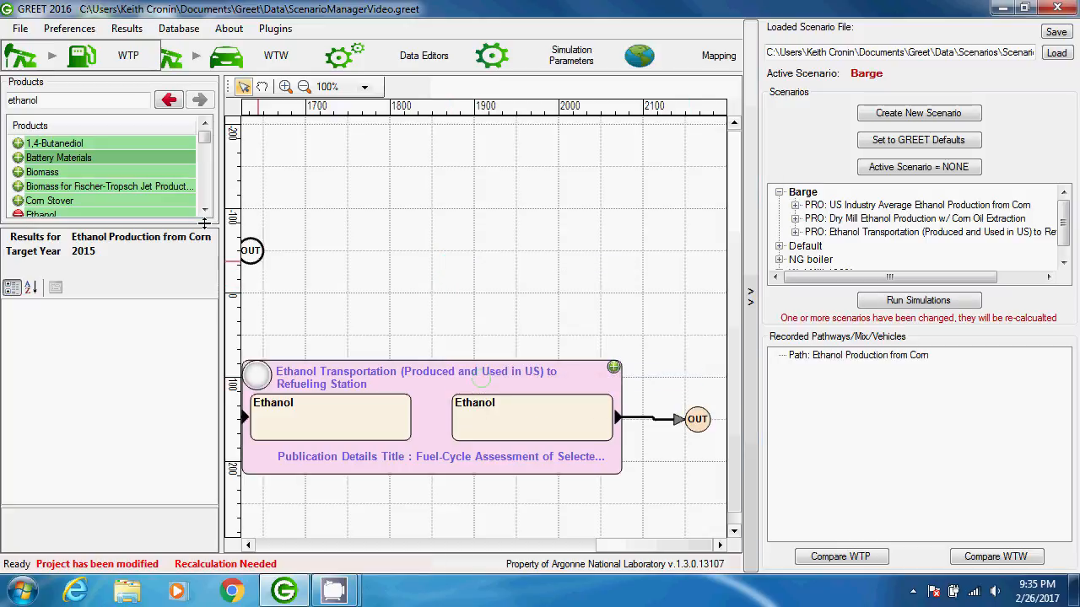
Step: Search the products for "ethyl" and record the Ethyl Acetate Production Pathway in the Scenario Manager
{"action": "left_click", "coordinate": [83, 100]}
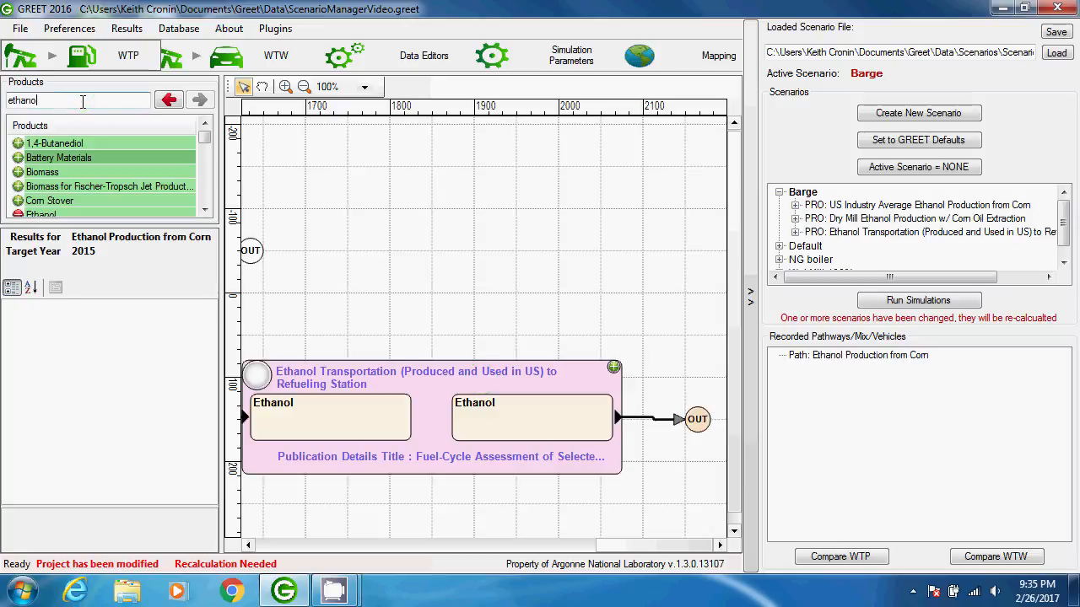
{"action": "key", "text": "BackSpace"}
{"action": "key", "text": "BackSpace"}
{"action": "key", "text": "BackSpace"}
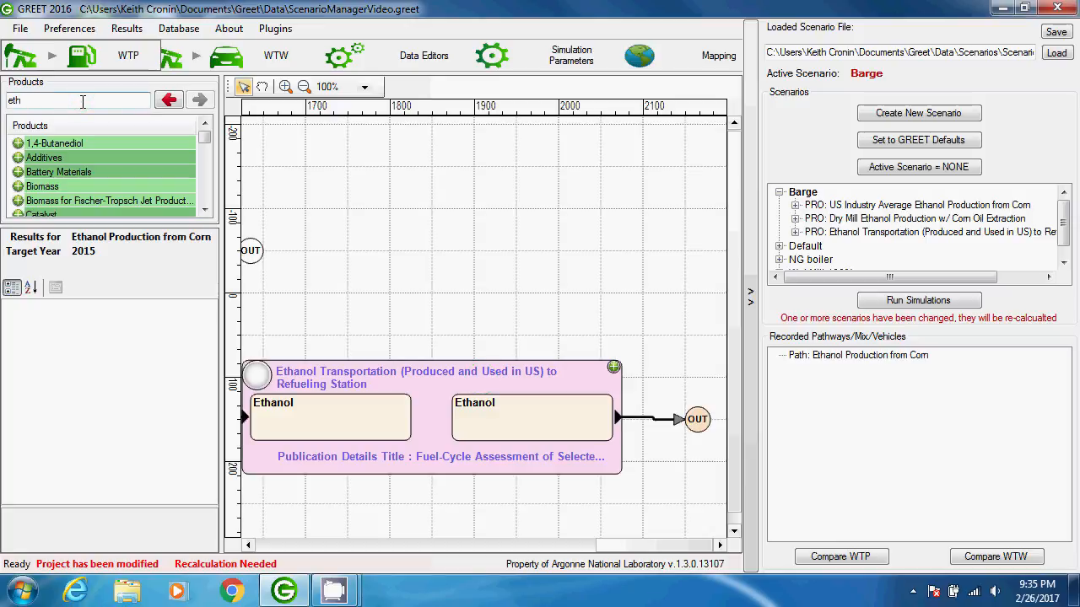
{"action": "type", "text": "yl"}
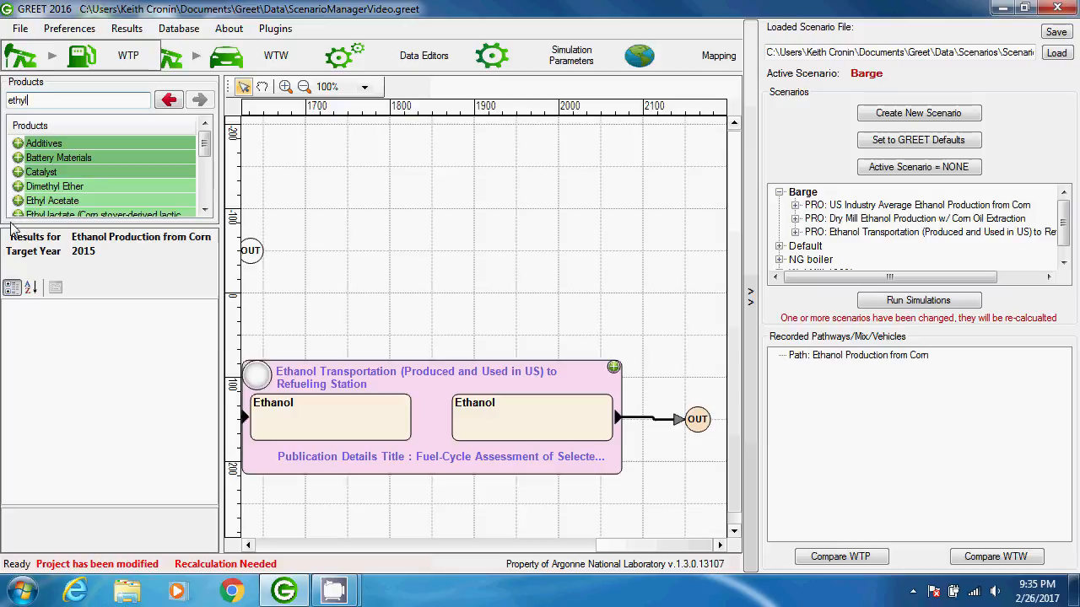
{"action": "left_click", "coordinate": [20, 205]}
{"action": "left_click", "coordinate": [19, 202]}
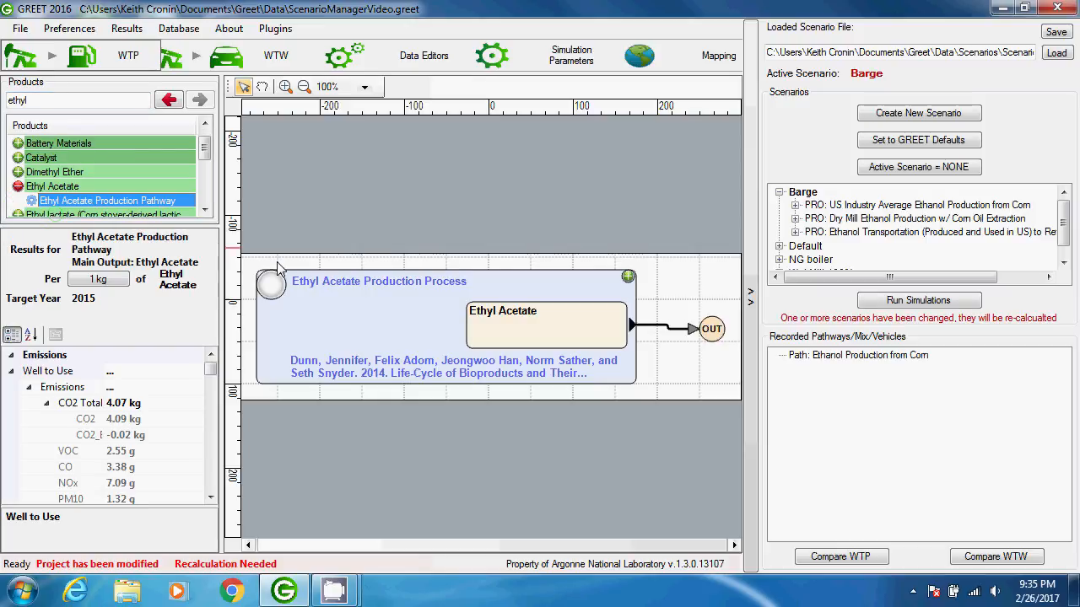
{"action": "right_click", "coordinate": [650, 272]}
{"action": "left_click", "coordinate": [672, 391]}
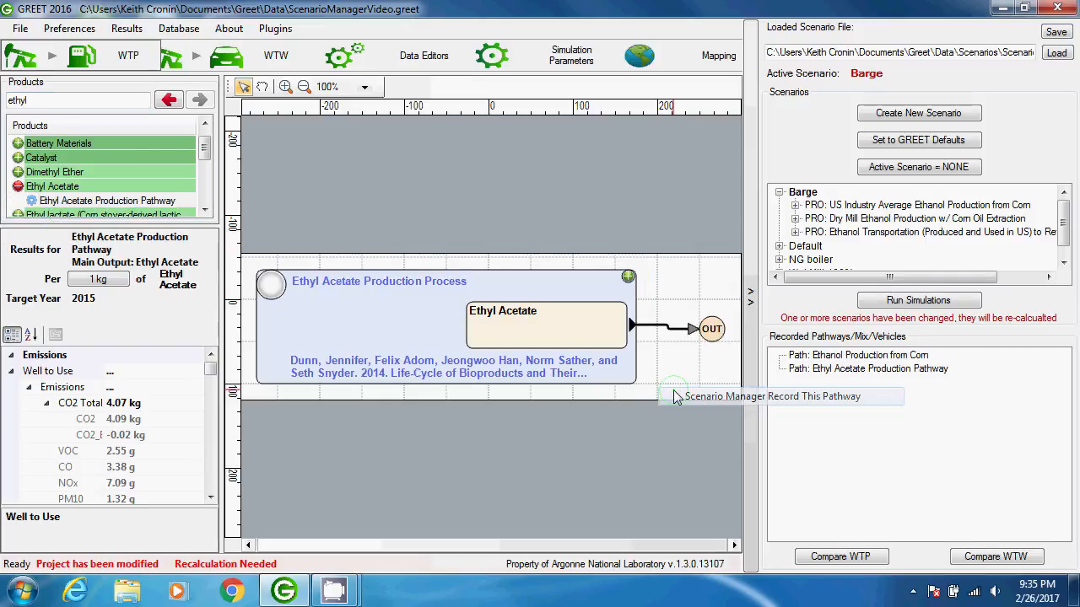
Step: Record the Ethyl lactate (Corn-derived lactic acid) Production Pathway in the Scenario Manager
{"action": "left_click", "coordinate": [204, 209]}
{"action": "left_click", "coordinate": [204, 210]}
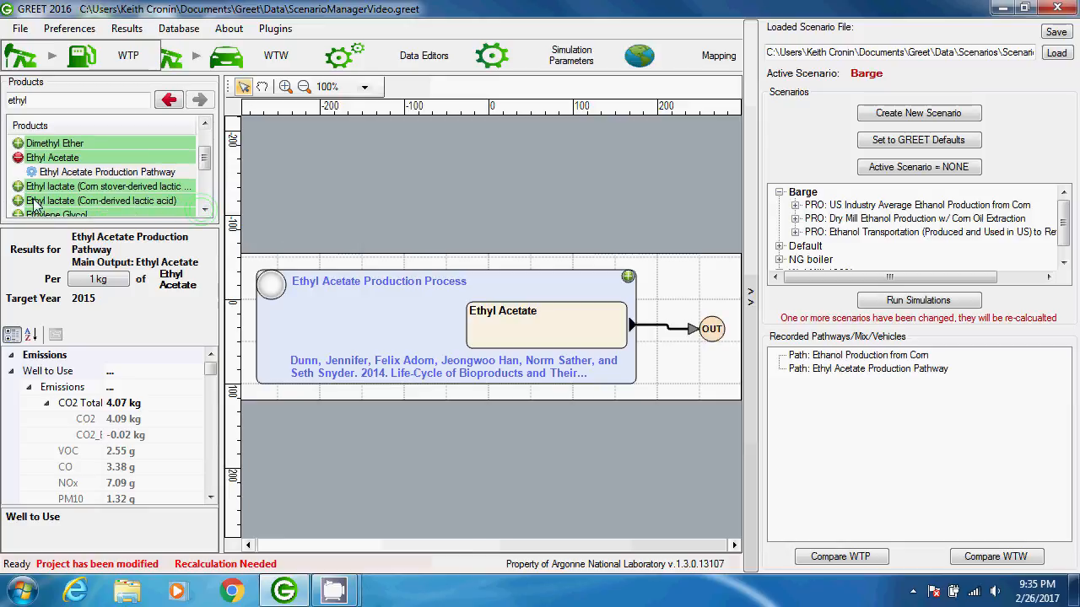
{"action": "left_click", "coordinate": [19, 201]}
{"action": "right_click", "coordinate": [685, 305]}
{"action": "left_click", "coordinate": [718, 409]}
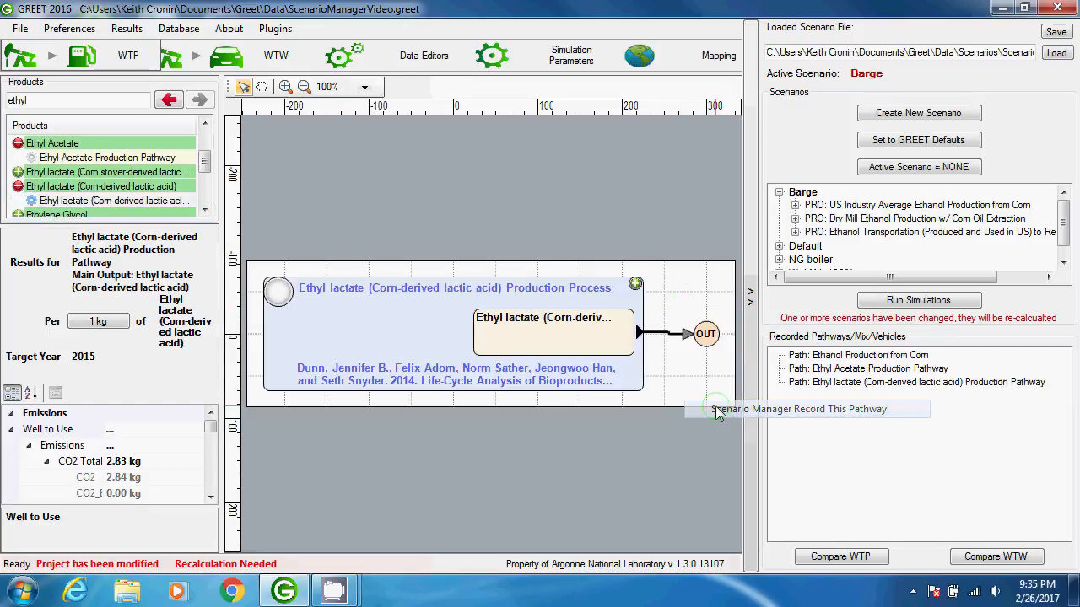
Step: Run the scenario simulations and expand all three recorded pathways to list their results per scenario
{"action": "left_click", "coordinate": [956, 304]}
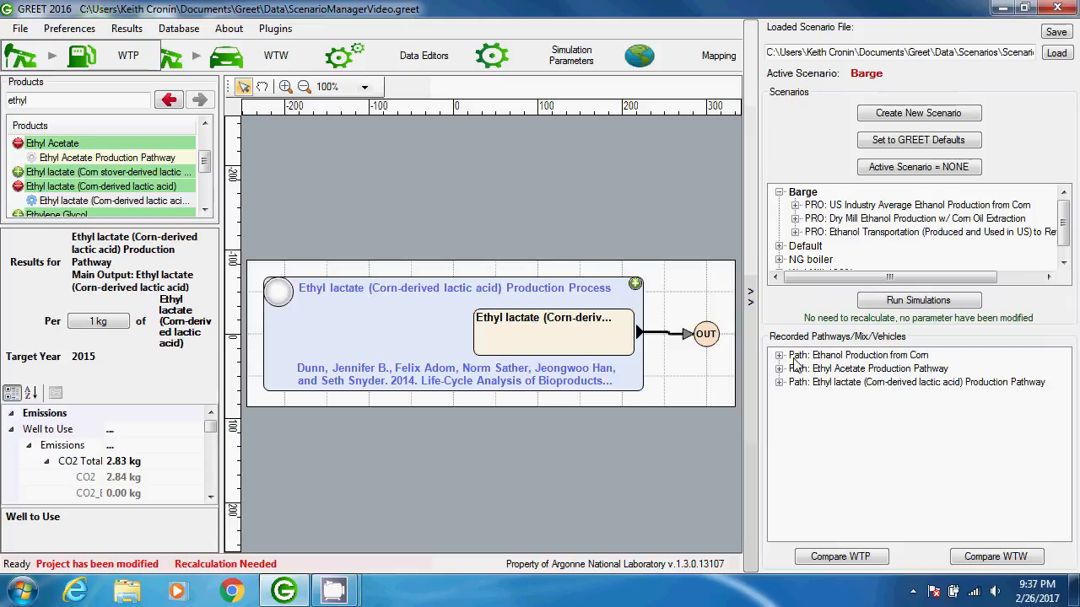
{"action": "left_click", "coordinate": [779, 355]}
{"action": "left_click", "coordinate": [780, 422]}
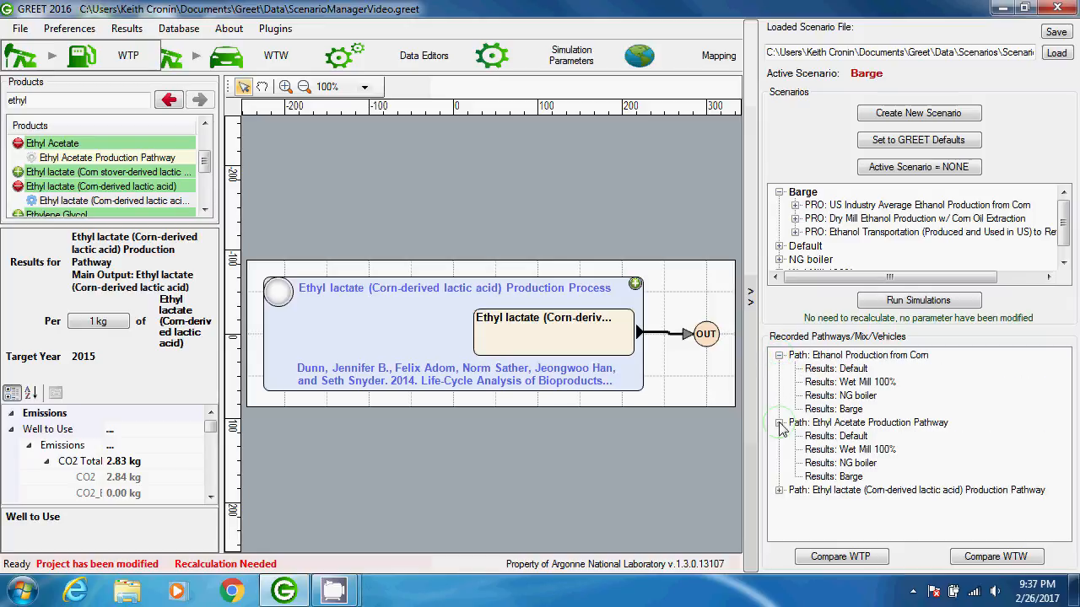
{"action": "left_click", "coordinate": [780, 490]}
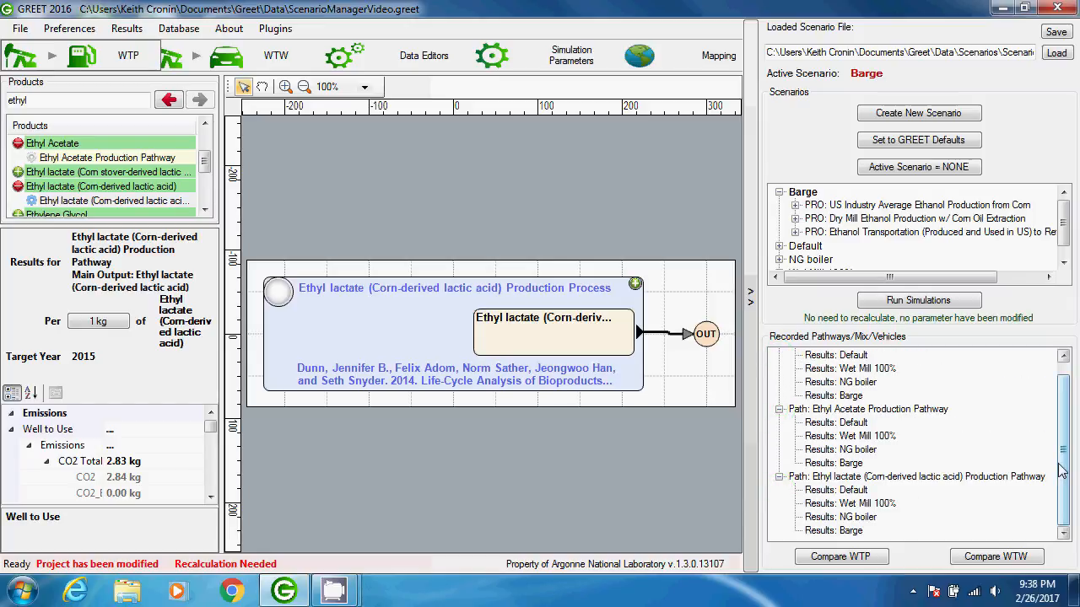
Step: Open the scenario results comparison for the recorded Ethanol Production from Corn pathway
{"action": "left_click_drag", "start_coordinate": [1060, 463], "coordinate": [1060, 422]}
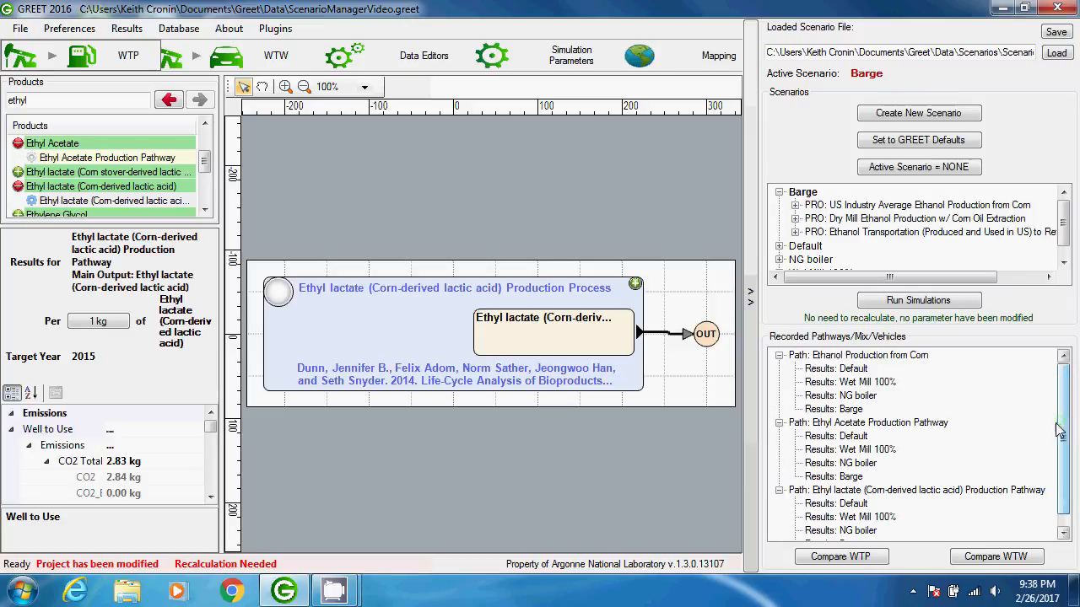
{"action": "double_click", "coordinate": [882, 358]}
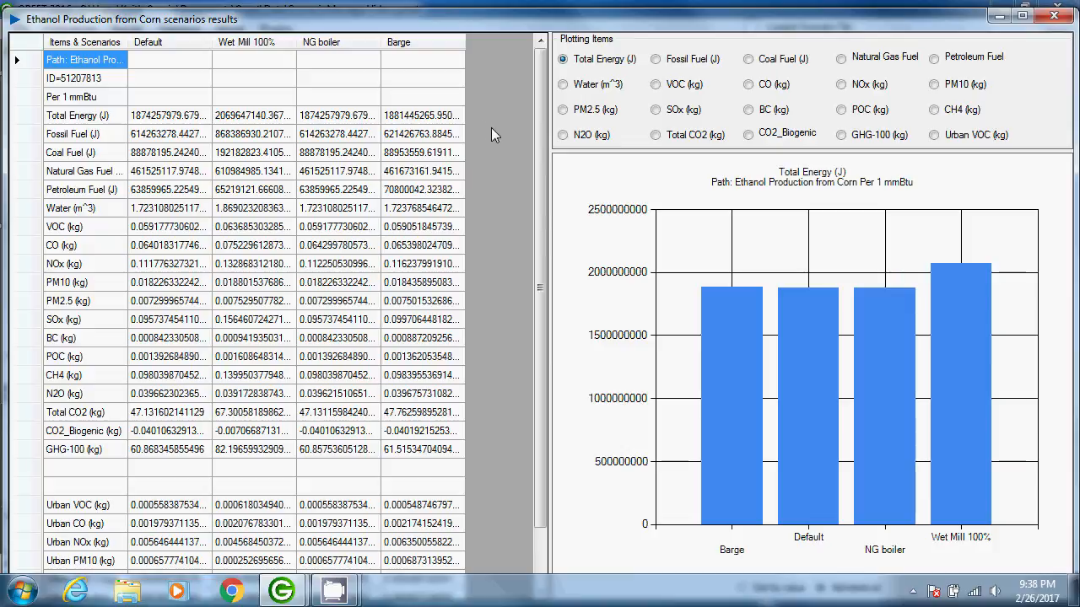
Step: Maximize the Ethanol Production from Corn results window and plot Petroleum Fuel (J) and Total CO2 (kg) to compare the scenarios
{"action": "double_click", "coordinate": [923, 17]}
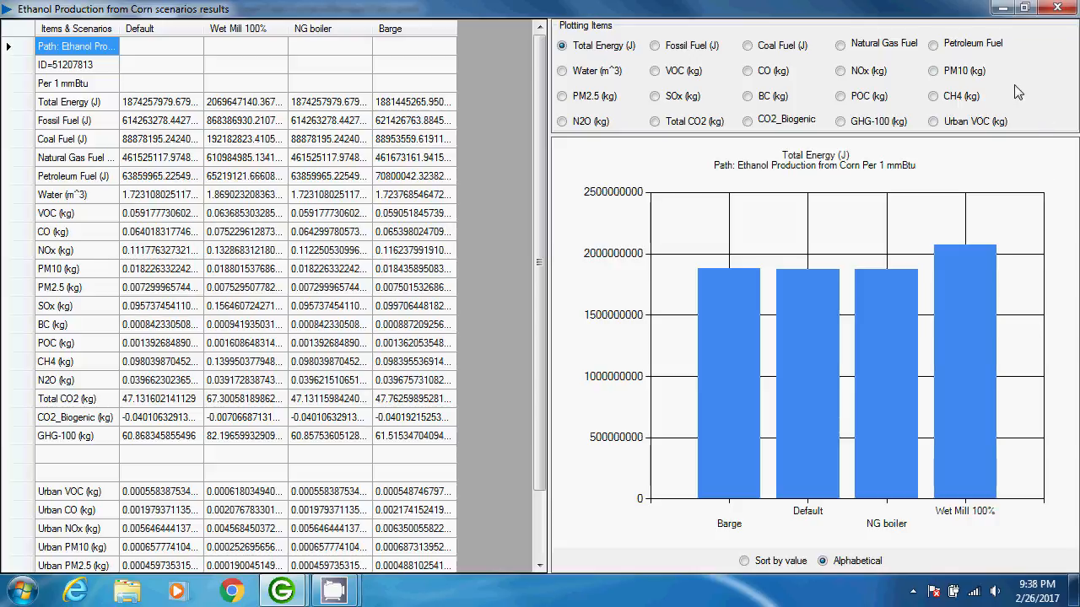
{"action": "left_click", "coordinate": [934, 46]}
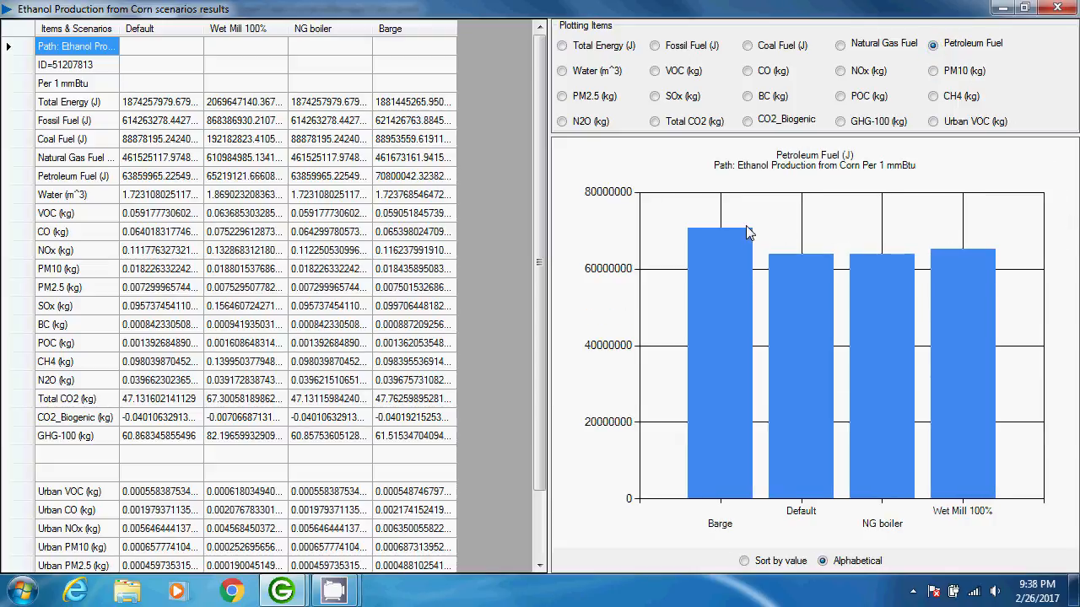
{"action": "mouse_move", "coordinate": [946, 259]}
{"action": "left_click", "coordinate": [655, 123]}
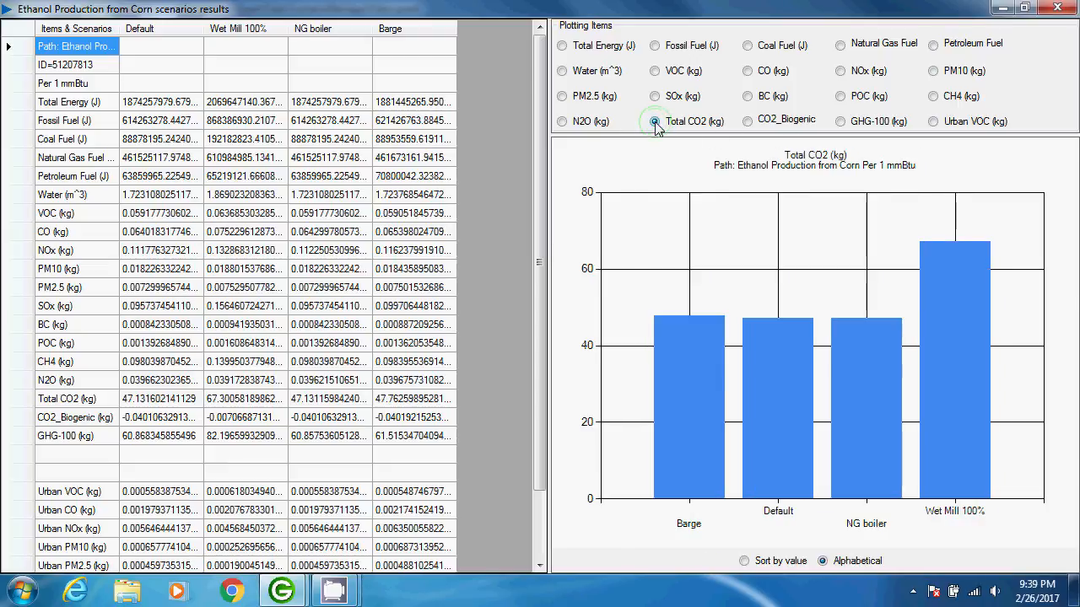
{"action": "mouse_move", "coordinate": [956, 277]}
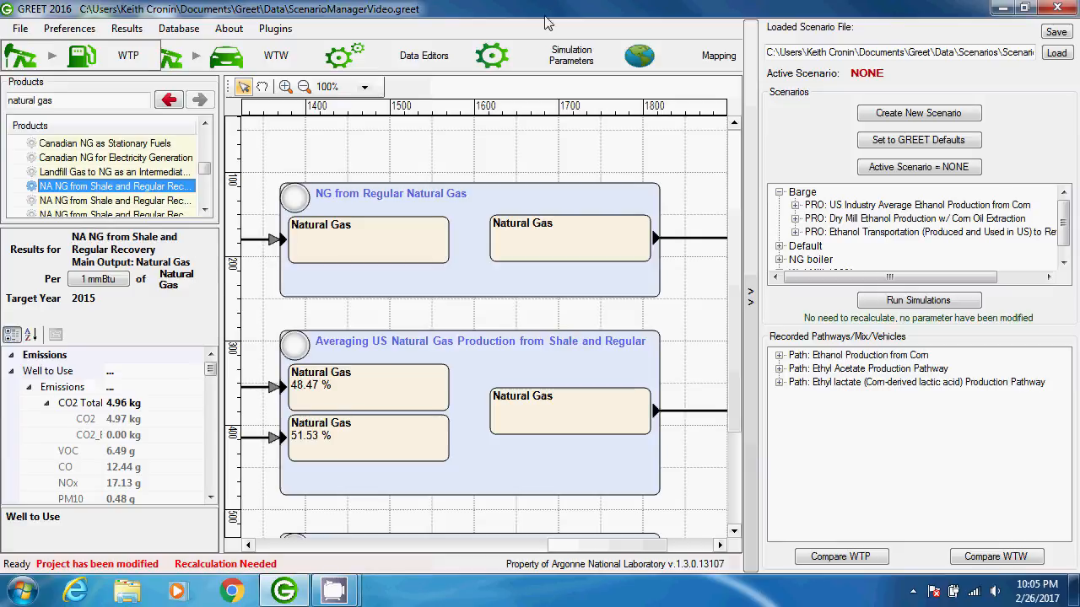
Step: Load the scenario file ScenarioManagerVideo_03 into the Scenario Manager
{"action": "left_click", "coordinate": [1061, 56]}
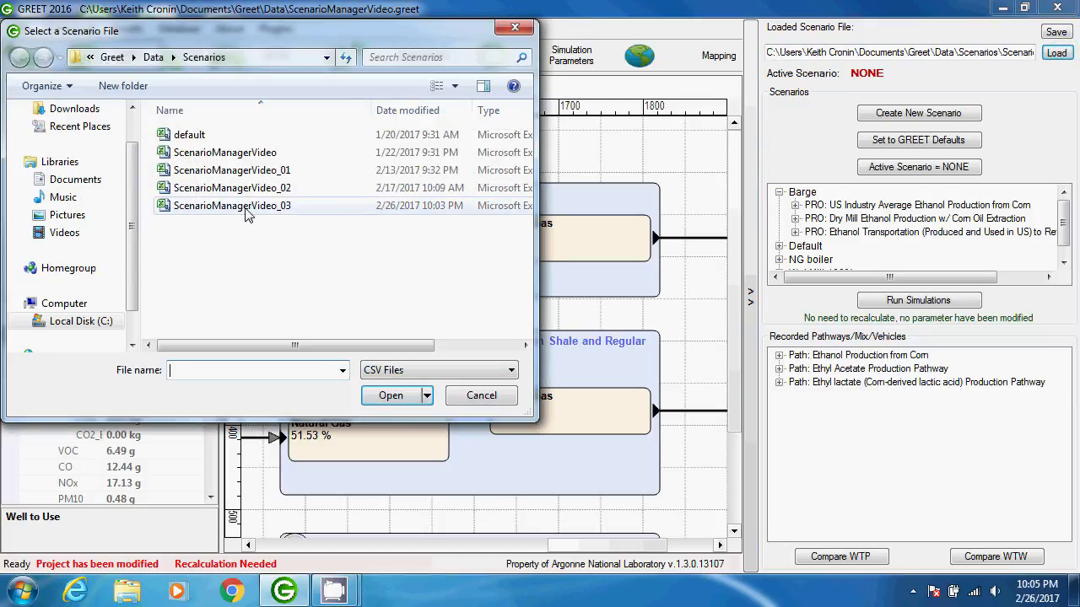
{"action": "left_click", "coordinate": [245, 208]}
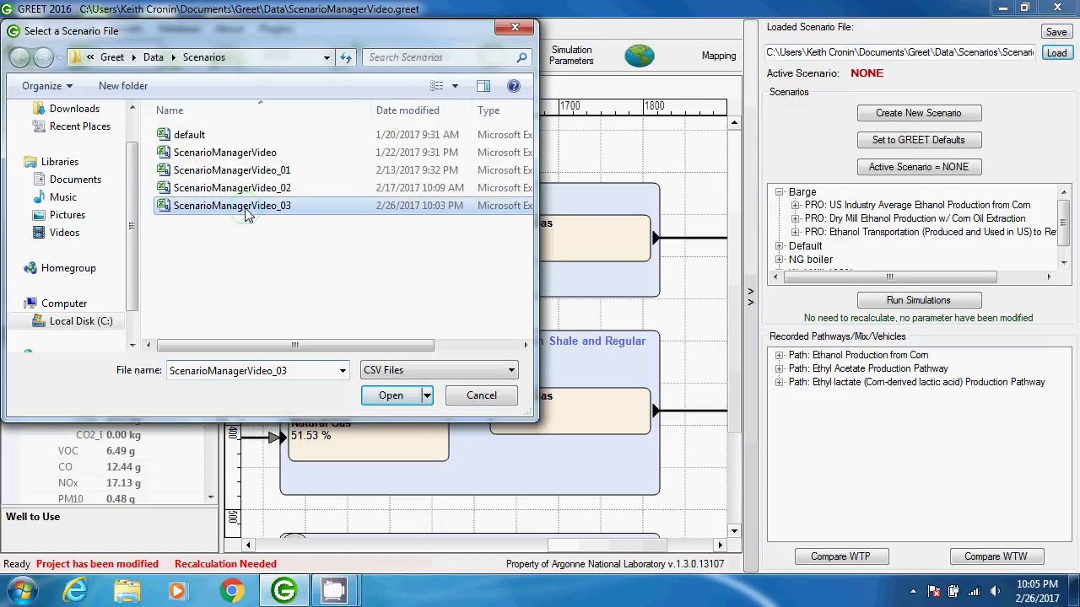
{"action": "left_click", "coordinate": [388, 396]}
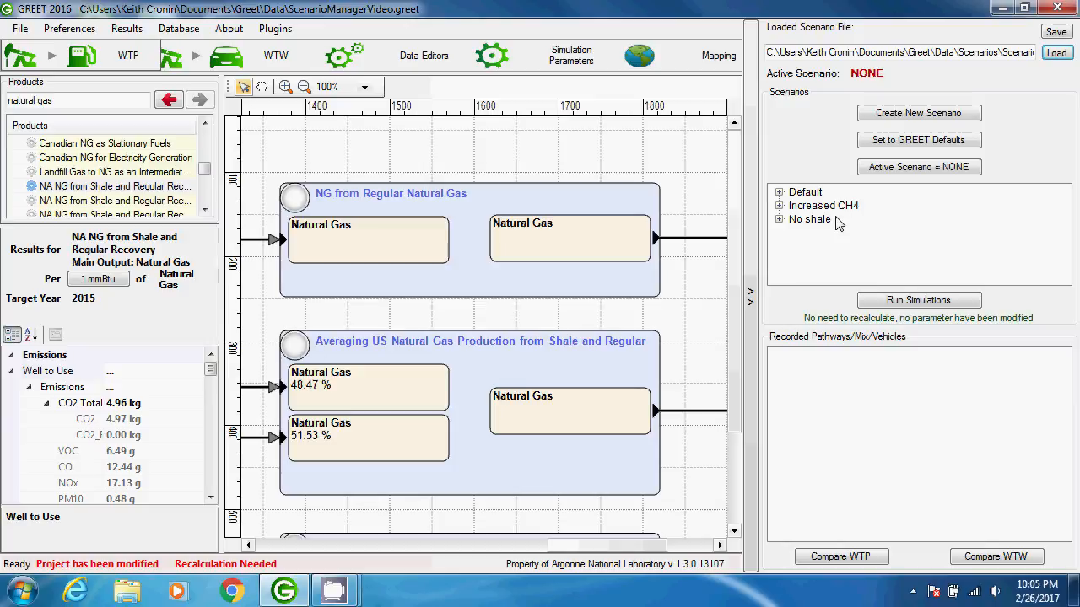
Step: Inspect the NA NG/Shale Gas Processing parameter in the Increased CH4 scenario and the Averaging US Natural Gas Production parameters in No shale
{"action": "left_click", "coordinate": [780, 206]}
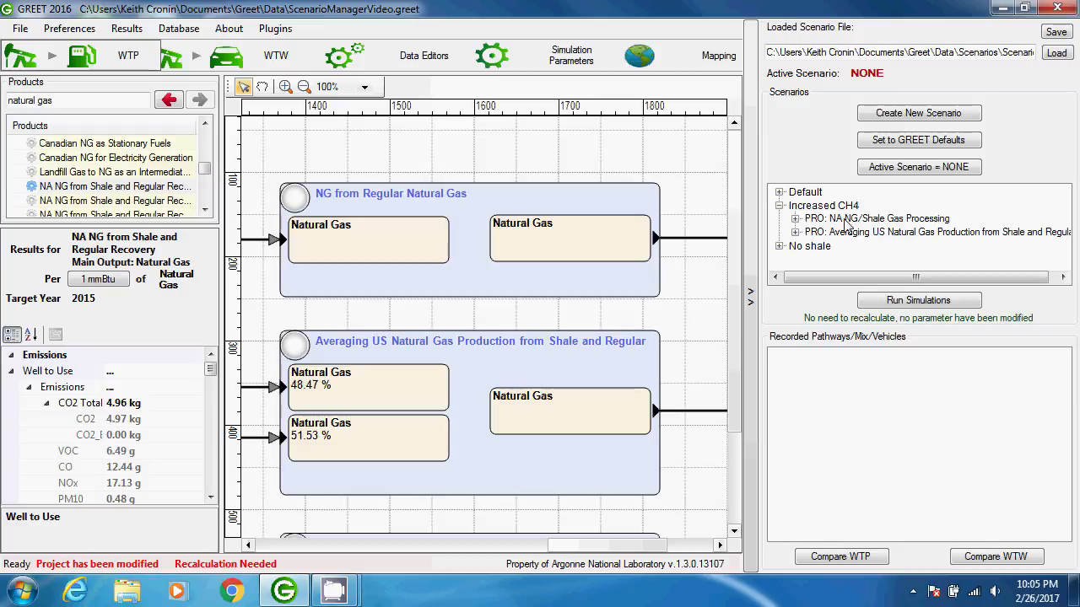
{"action": "left_click", "coordinate": [795, 218]}
{"action": "left_click_drag", "start_coordinate": [829, 282], "coordinate": [907, 285]}
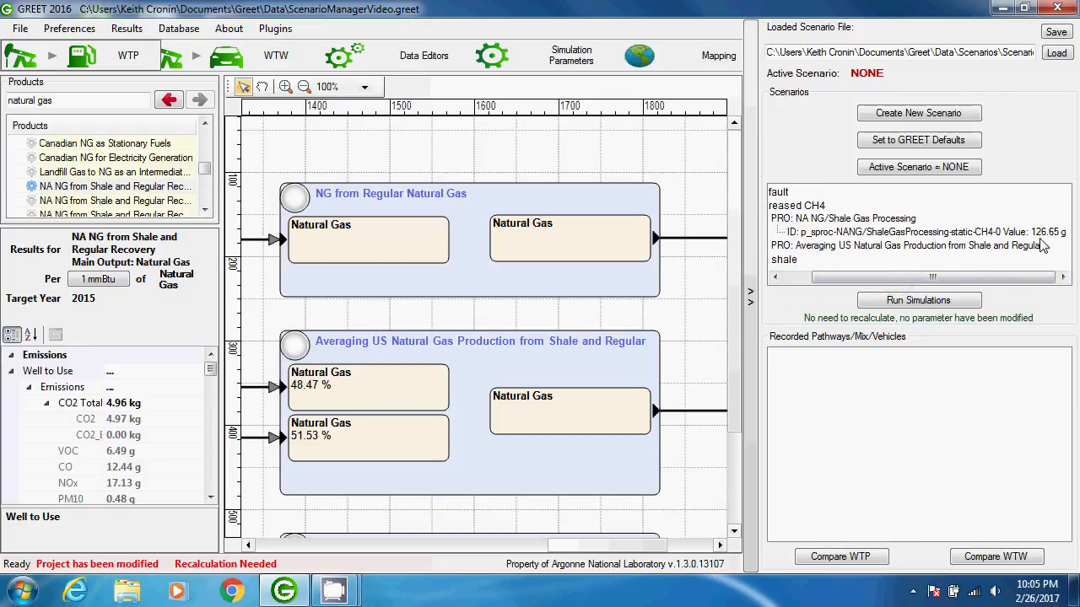
{"action": "left_click_drag", "start_coordinate": [997, 279], "coordinate": [908, 283]}
{"action": "left_click", "coordinate": [778, 260]}
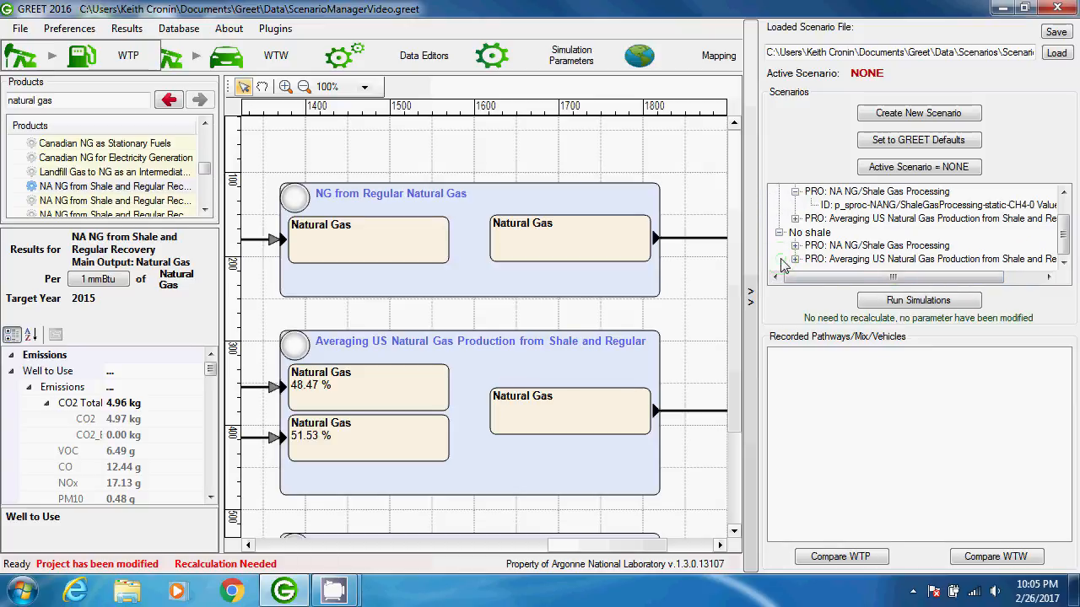
{"action": "left_click", "coordinate": [795, 259]}
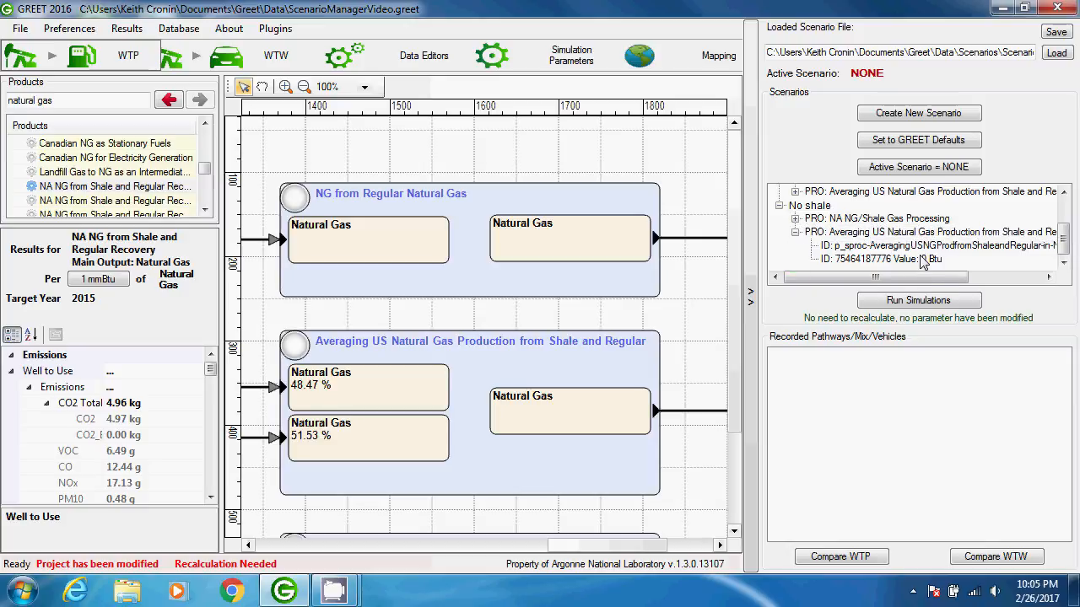
{"action": "left_click_drag", "start_coordinate": [929, 279], "coordinate": [888, 272]}
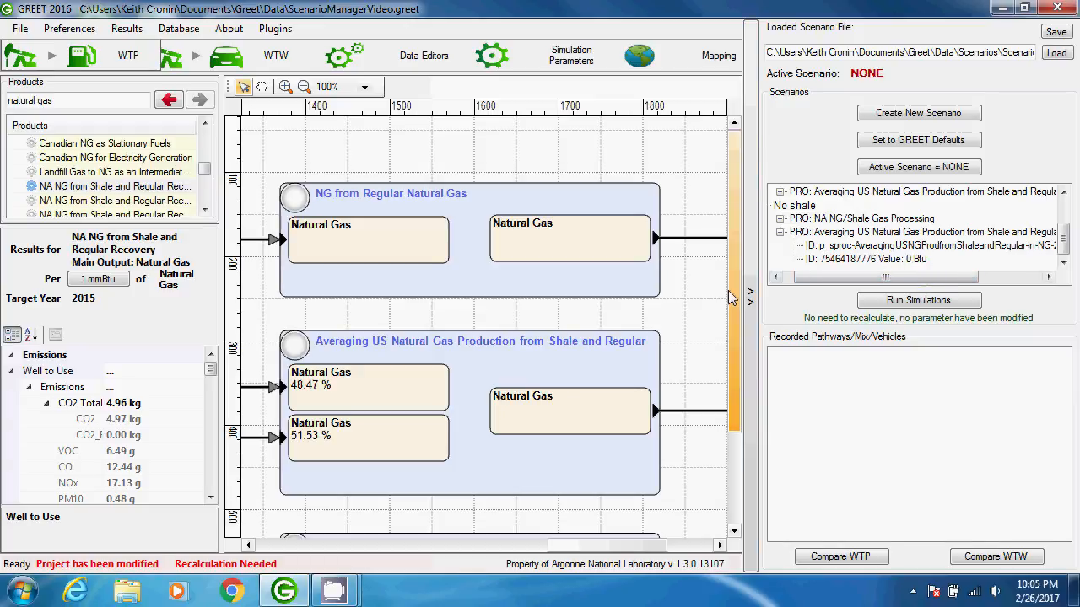
Step: Record the NA NG from Shale and Regular Recovery pathway in the Scenario Manager
{"action": "right_click", "coordinate": [686, 319]}
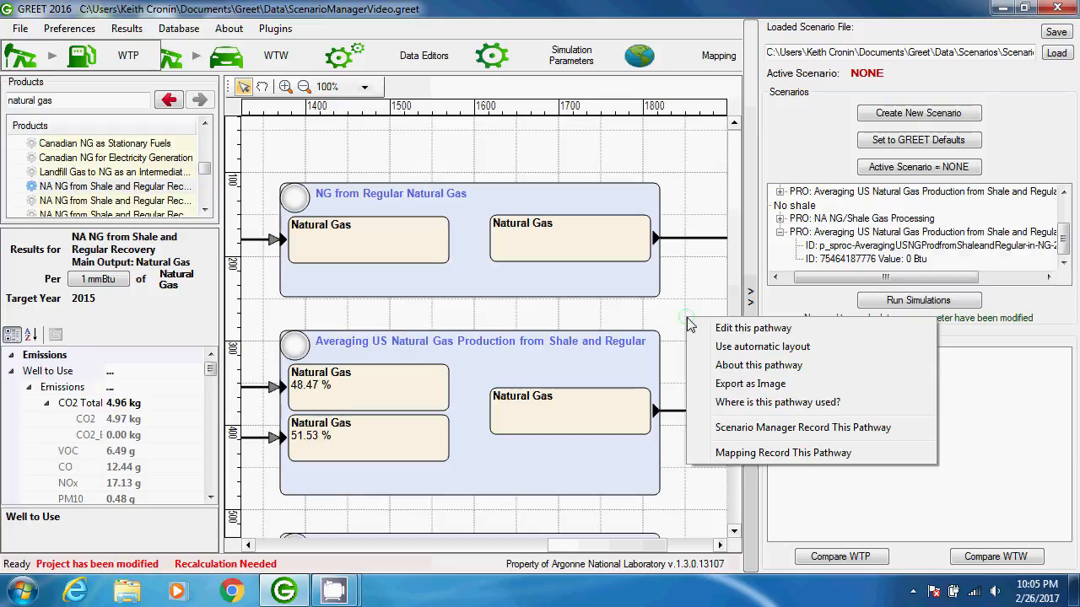
{"action": "left_click", "coordinate": [728, 428]}
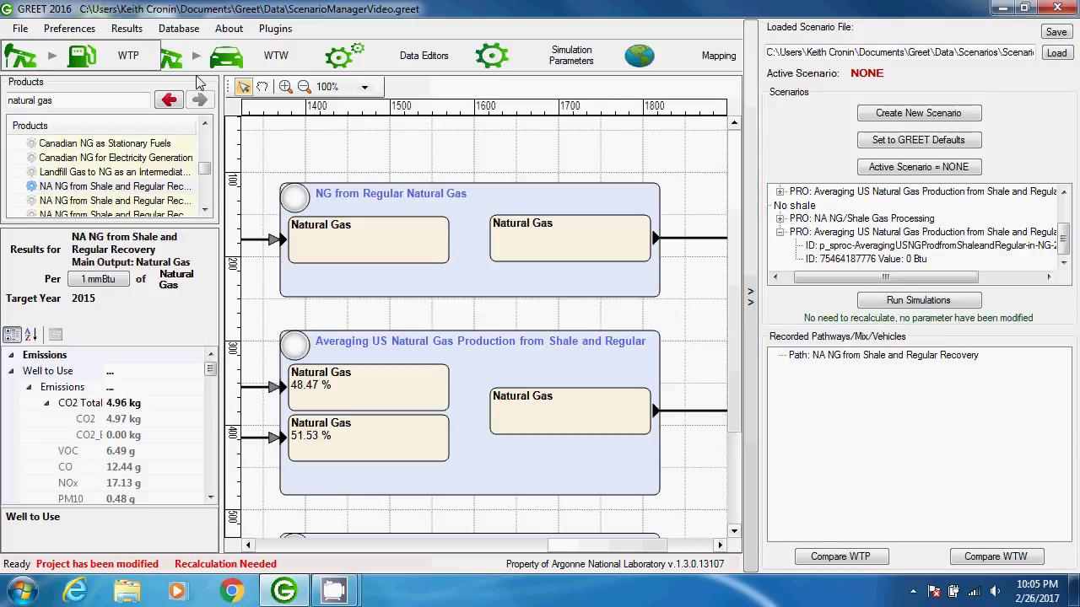
Step: Record the Compressed Natural Gas vehicles Car: FCV - CNG and Car: SI ICEV - CNG in the Scenario Manager
{"action": "left_click", "coordinate": [211, 69]}
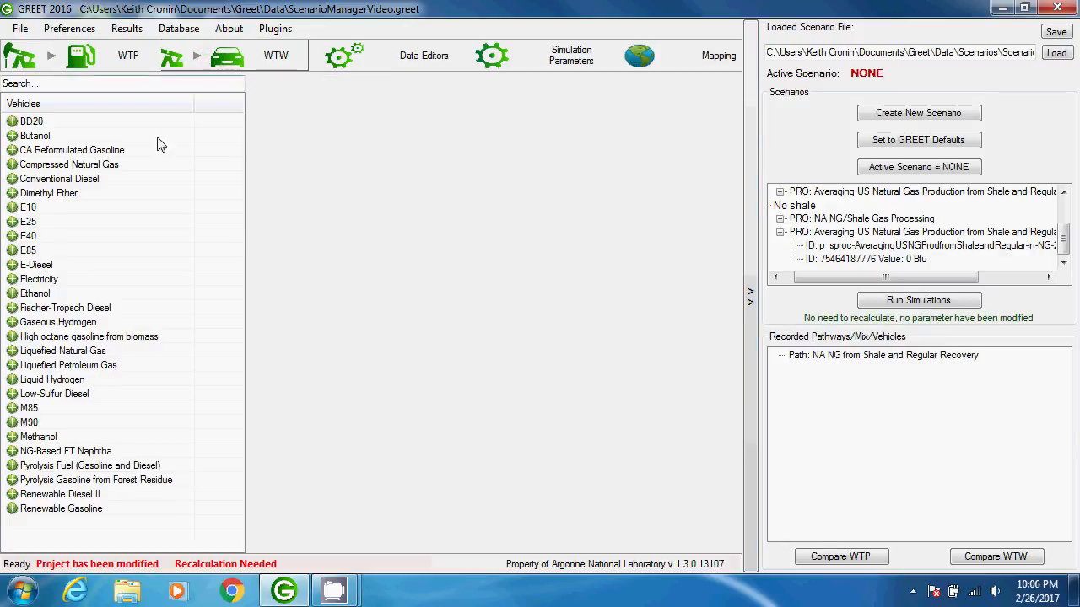
{"action": "left_click", "coordinate": [12, 165]}
{"action": "left_click", "coordinate": [70, 180]}
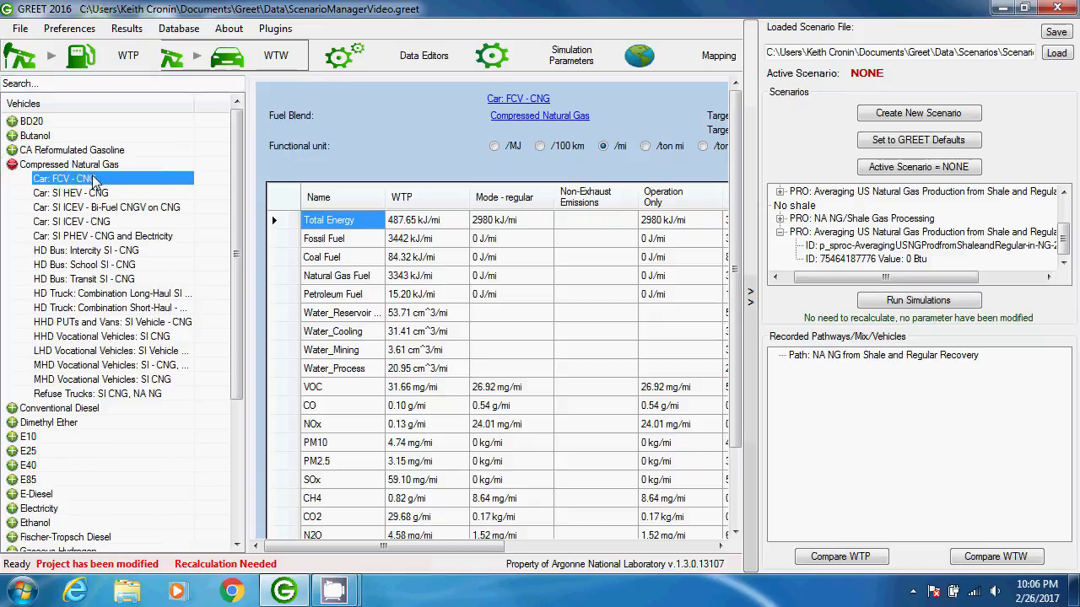
{"action": "right_click", "coordinate": [396, 126]}
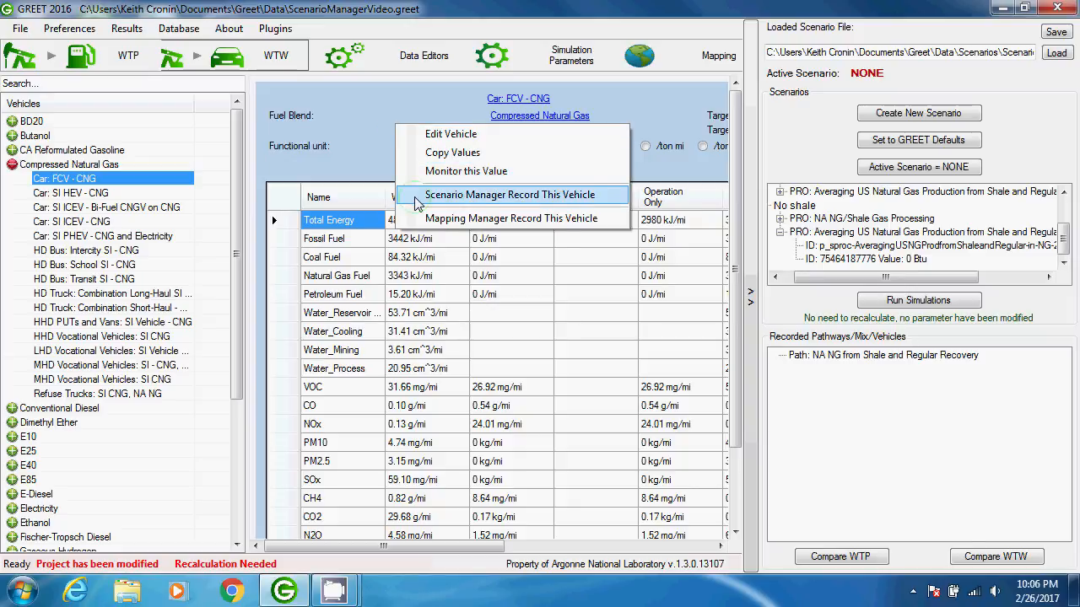
{"action": "left_click", "coordinate": [473, 194]}
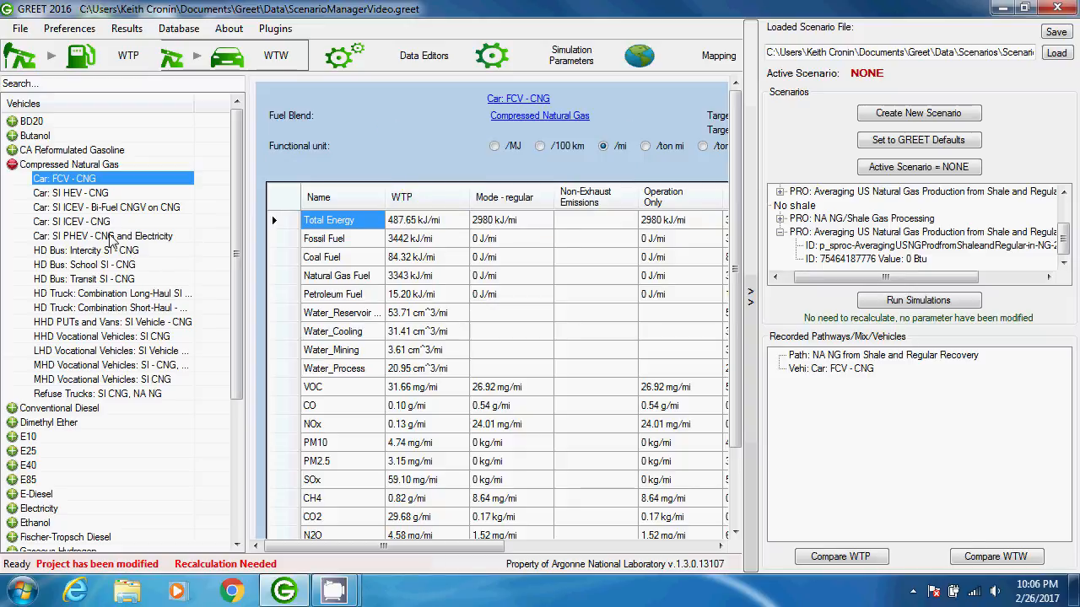
{"action": "left_click", "coordinate": [91, 224]}
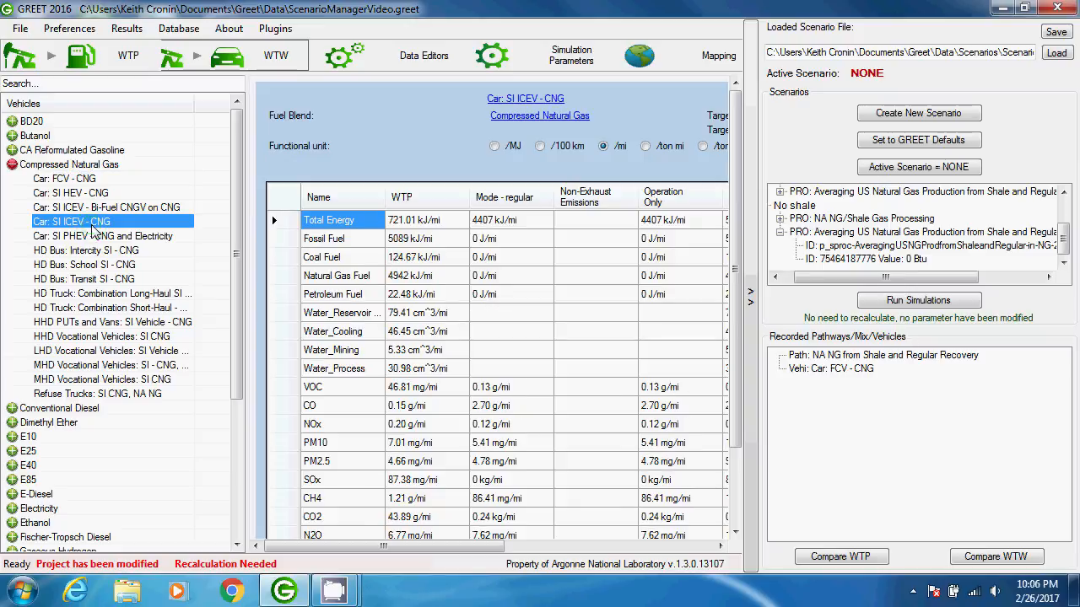
{"action": "right_click", "coordinate": [397, 113]}
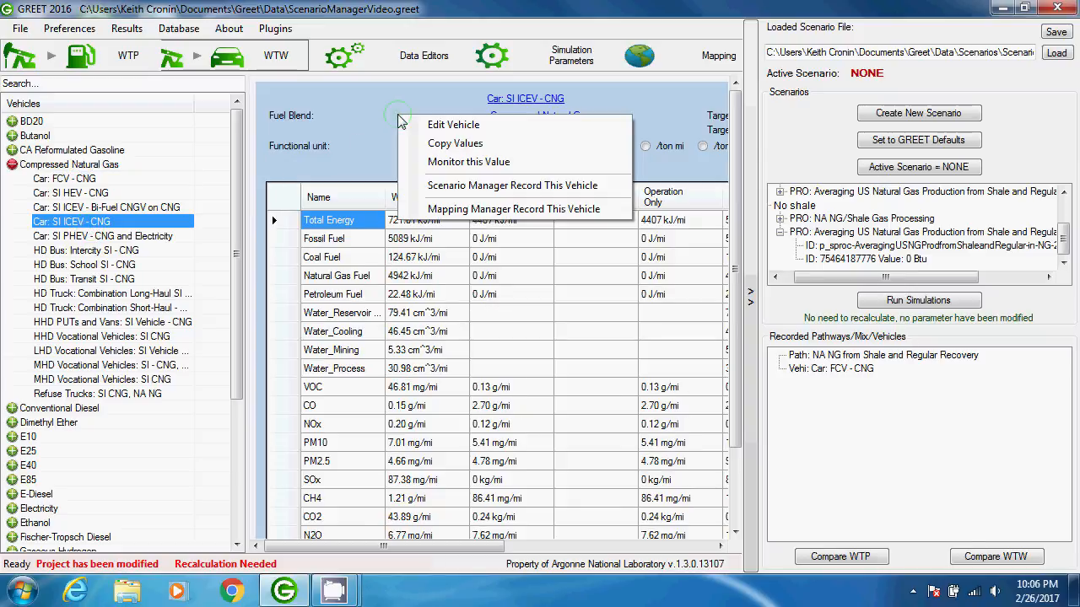
{"action": "left_click", "coordinate": [419, 189]}
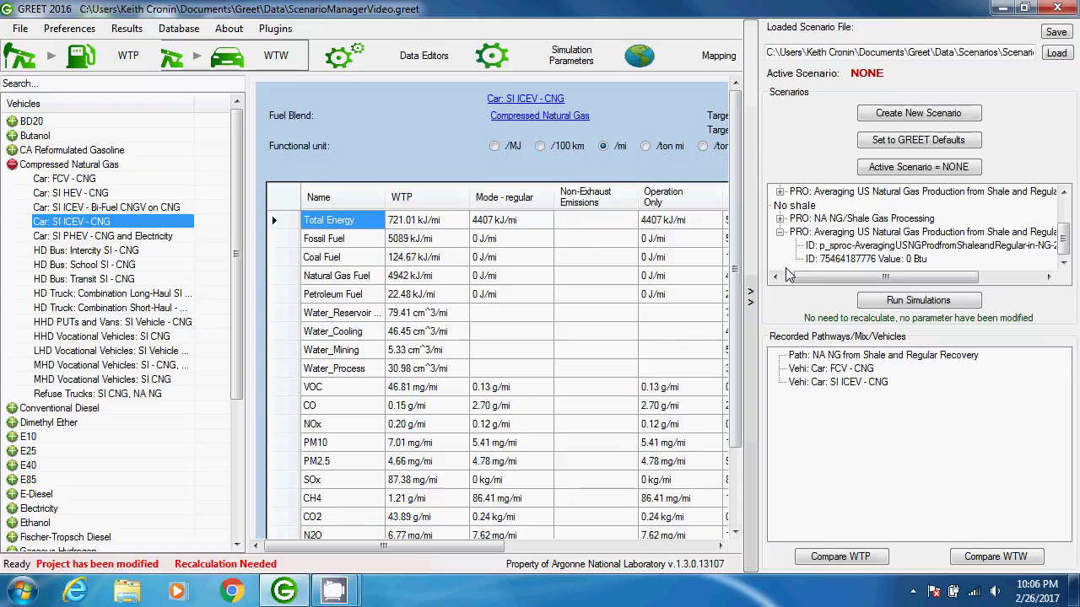
Step: Run the scenario simulations and plot Total CO2 and CH4 for the recorded NA NG from Shale and Regular Recovery pathway
{"action": "left_click", "coordinate": [962, 309]}
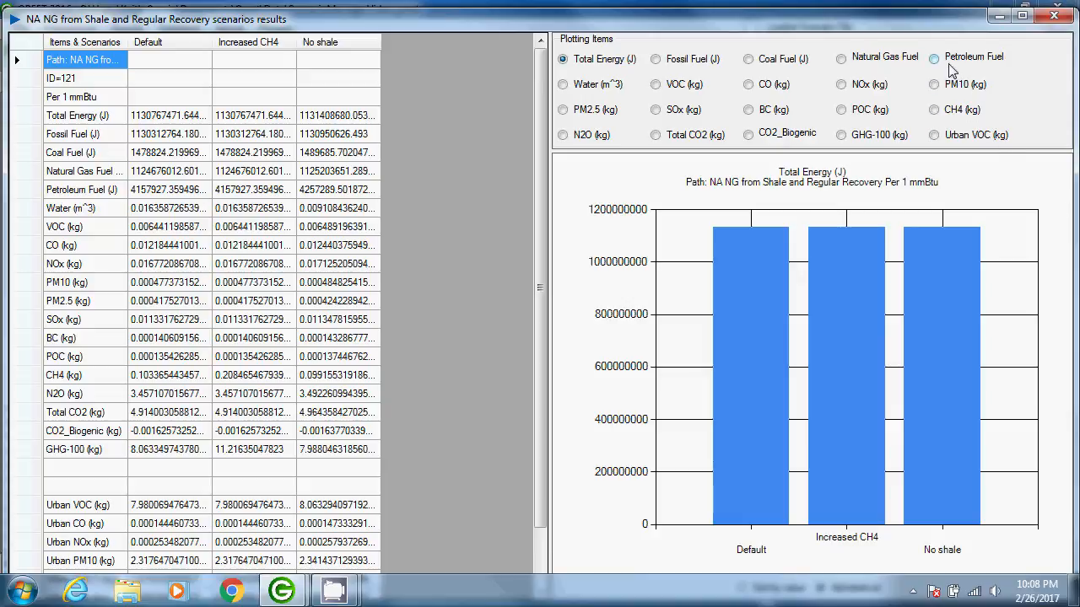
{"action": "left_click", "coordinate": [693, 135]}
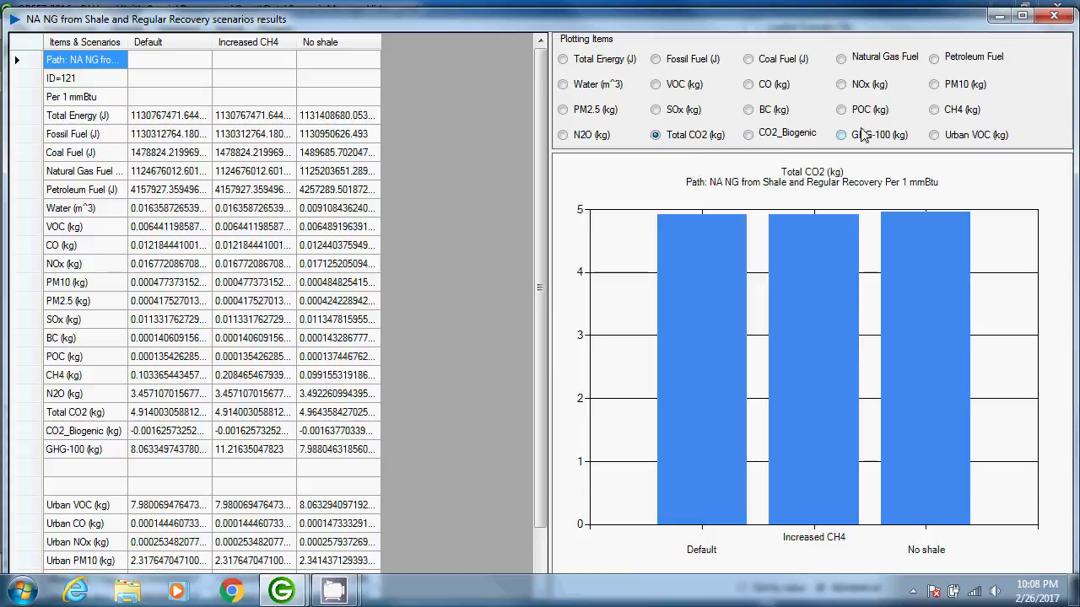
{"action": "left_click", "coordinate": [959, 117]}
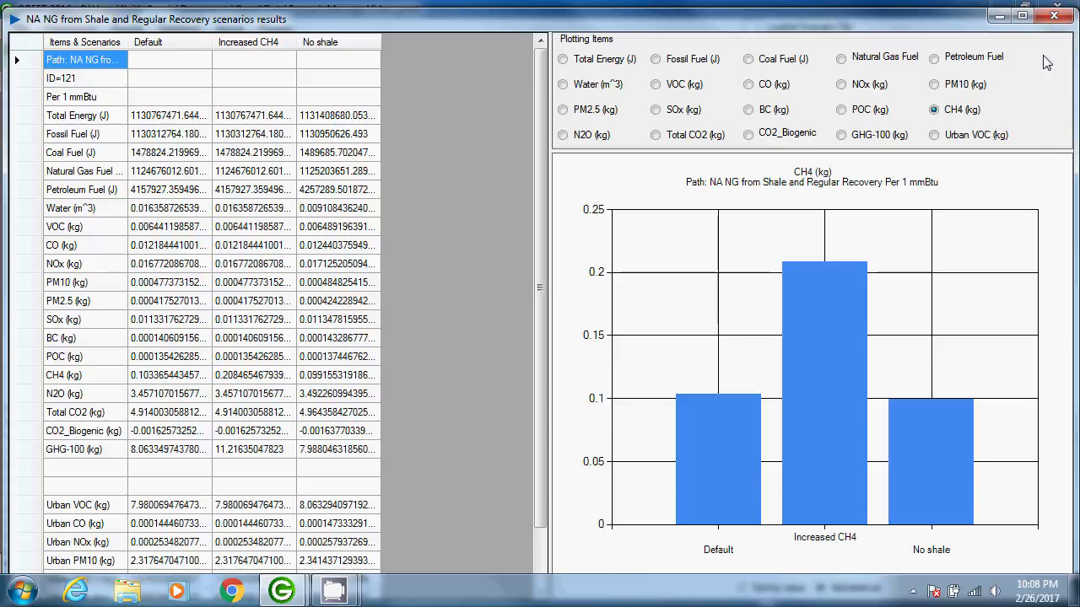
{"action": "left_click", "coordinate": [1054, 17]}
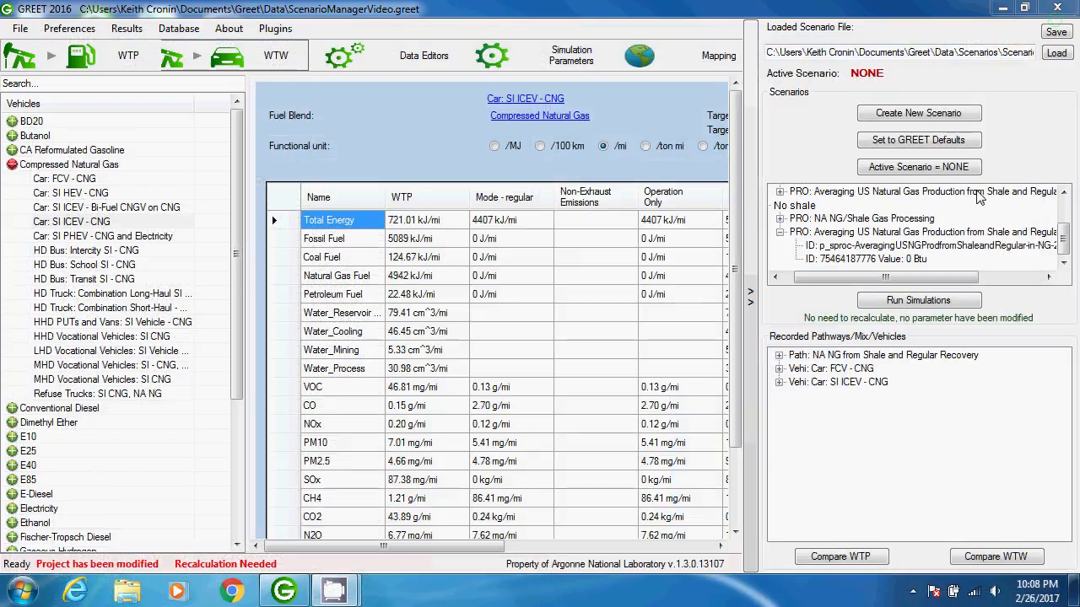
Step: Compare the CH4 results across scenarios for the recorded vehicles Car: FCV - CNG and Car: SI ICEV - CNG
{"action": "double_click", "coordinate": [850, 372]}
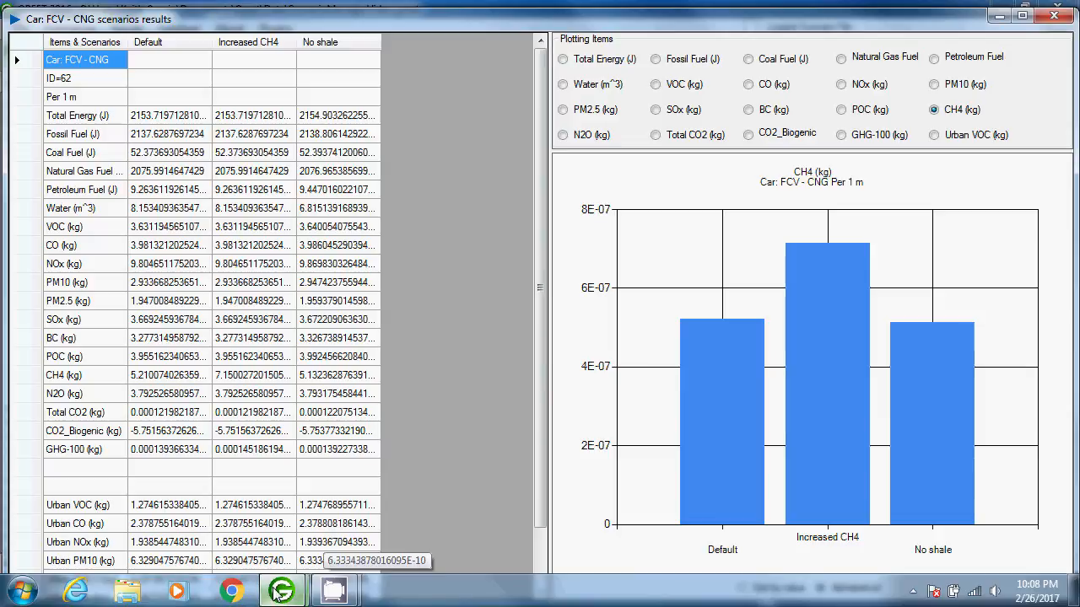
{"action": "mouse_move", "coordinate": [281, 591]}
{"action": "left_click", "coordinate": [250, 540]}
{"action": "double_click", "coordinate": [823, 382]}
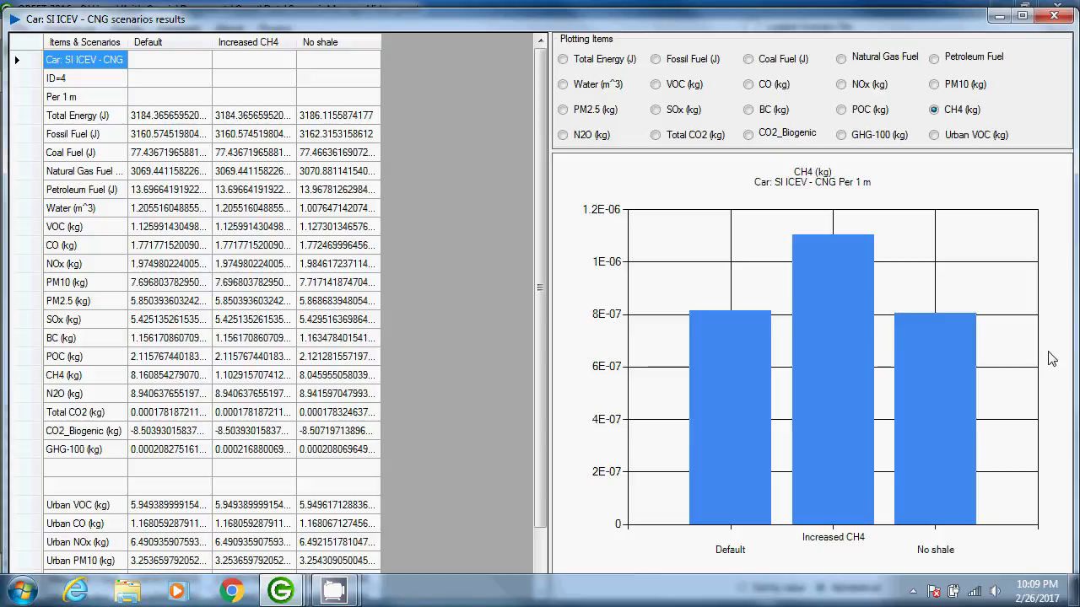
{"action": "left_click", "coordinate": [1056, 16]}
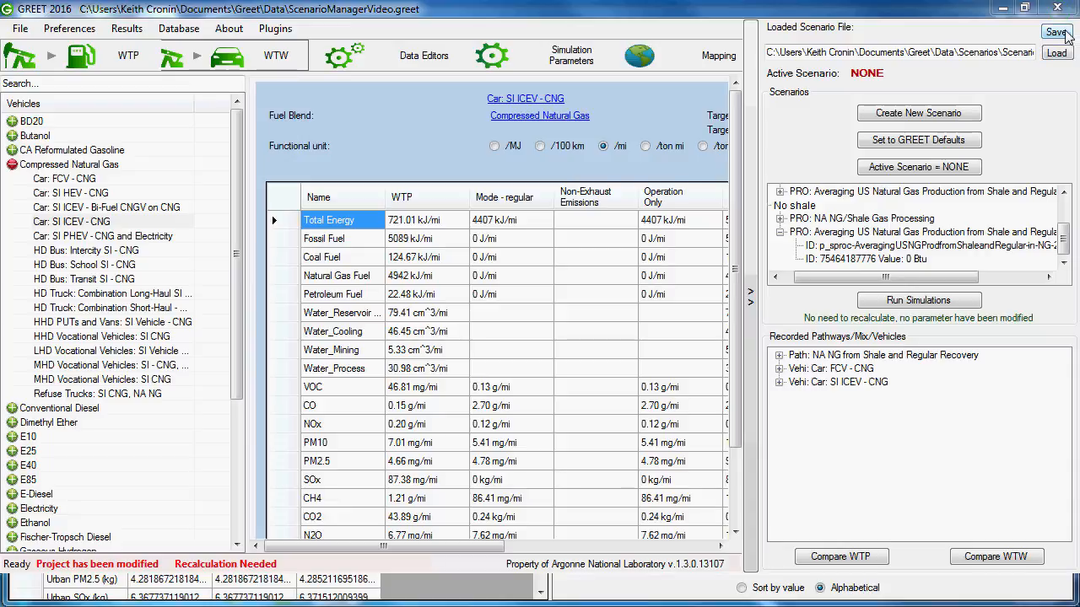
Step: Save the scenarios over the existing ScenarioManagerVideo_03 CSV file without also saving the open .greet file
{"action": "left_click", "coordinate": [1063, 33]}
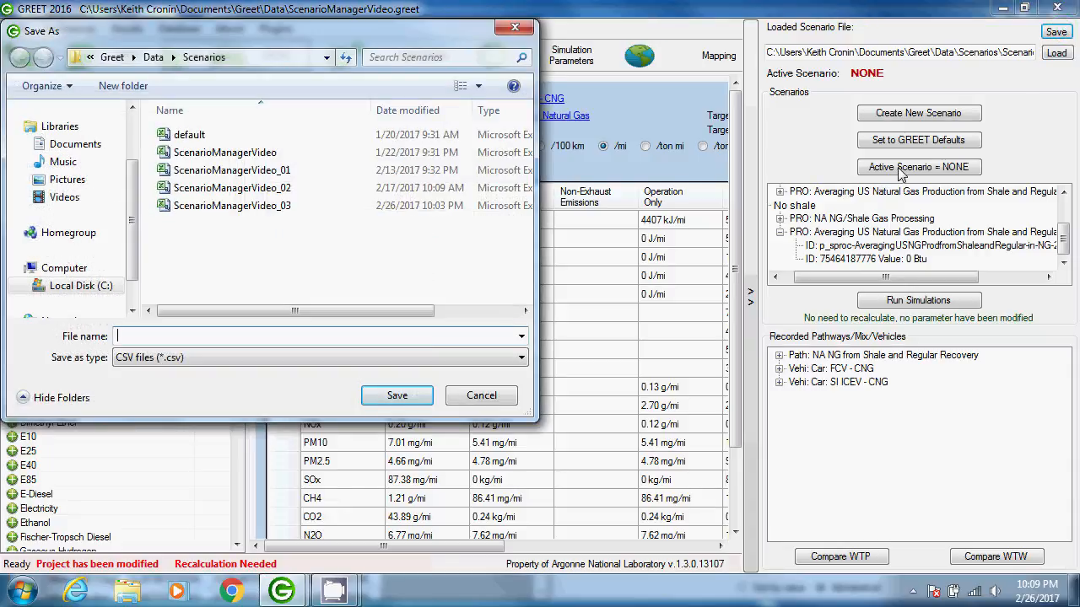
{"action": "left_click", "coordinate": [280, 215]}
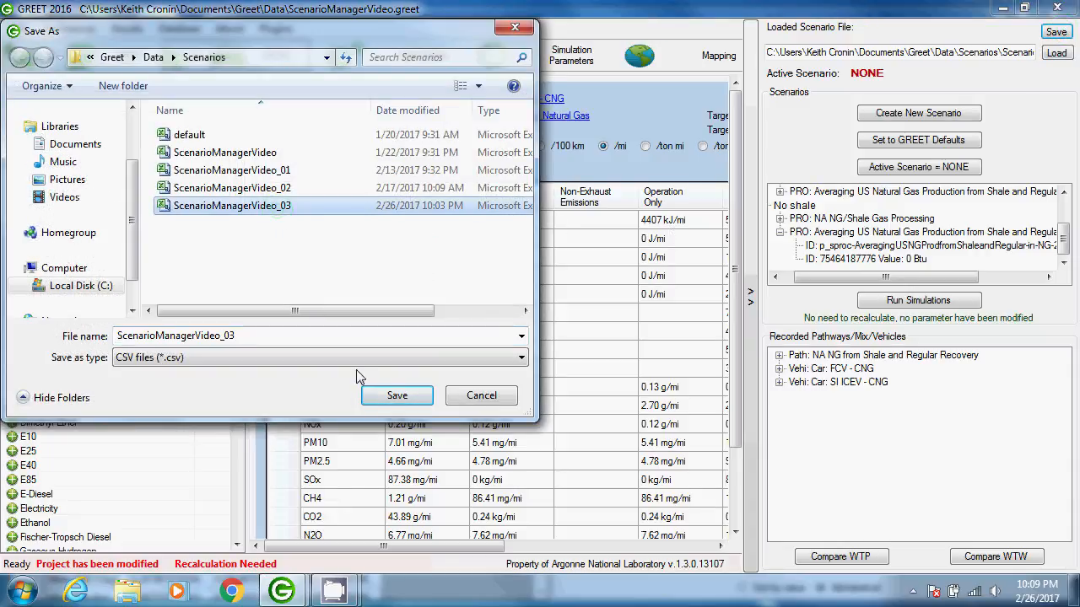
{"action": "left_click", "coordinate": [367, 393]}
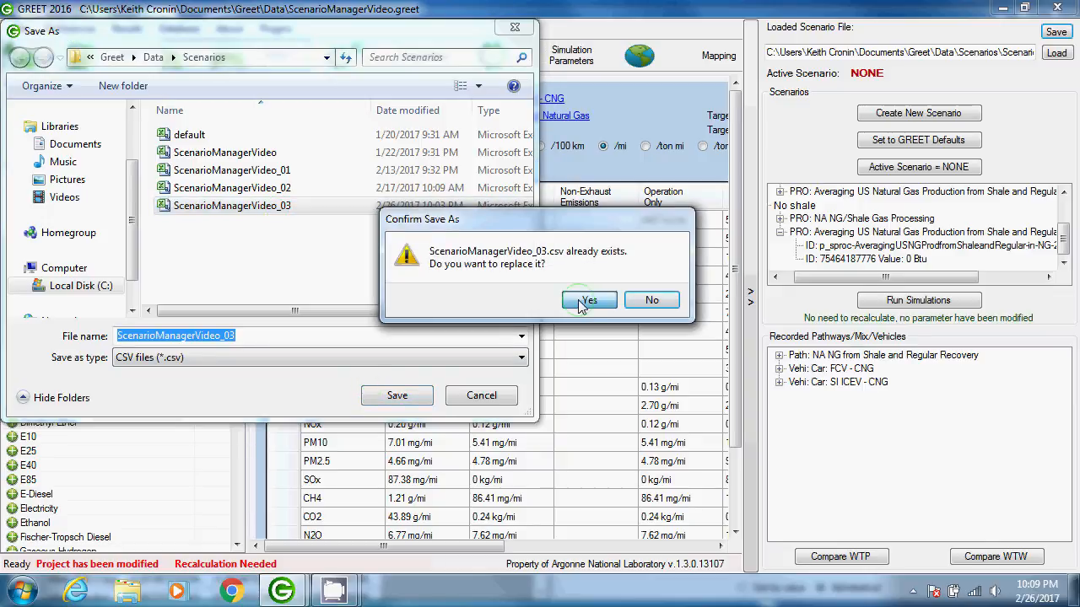
{"action": "left_click", "coordinate": [584, 301]}
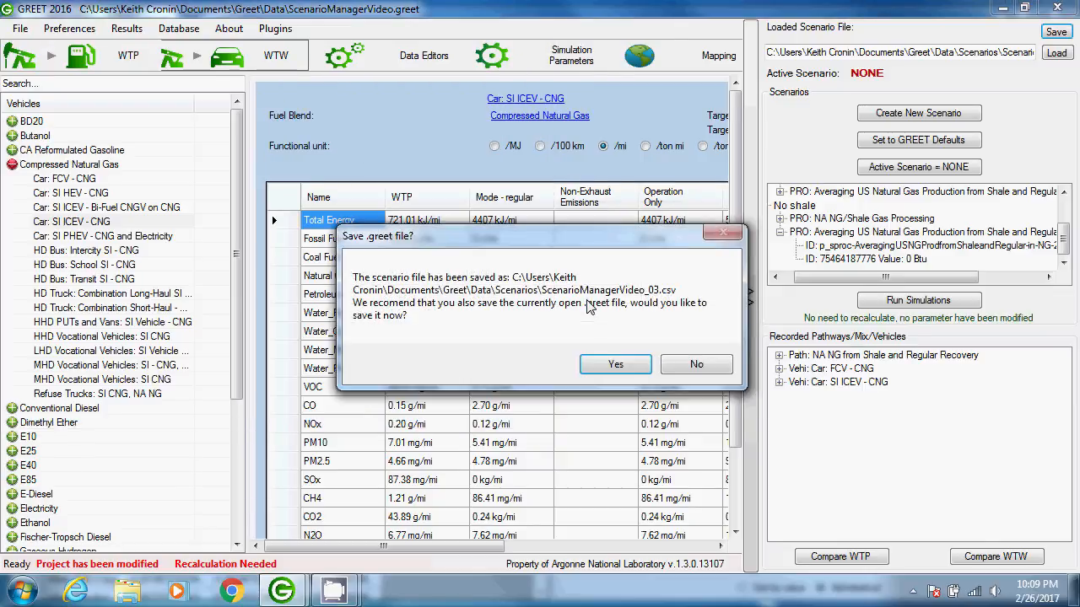
{"action": "left_click", "coordinate": [687, 370]}
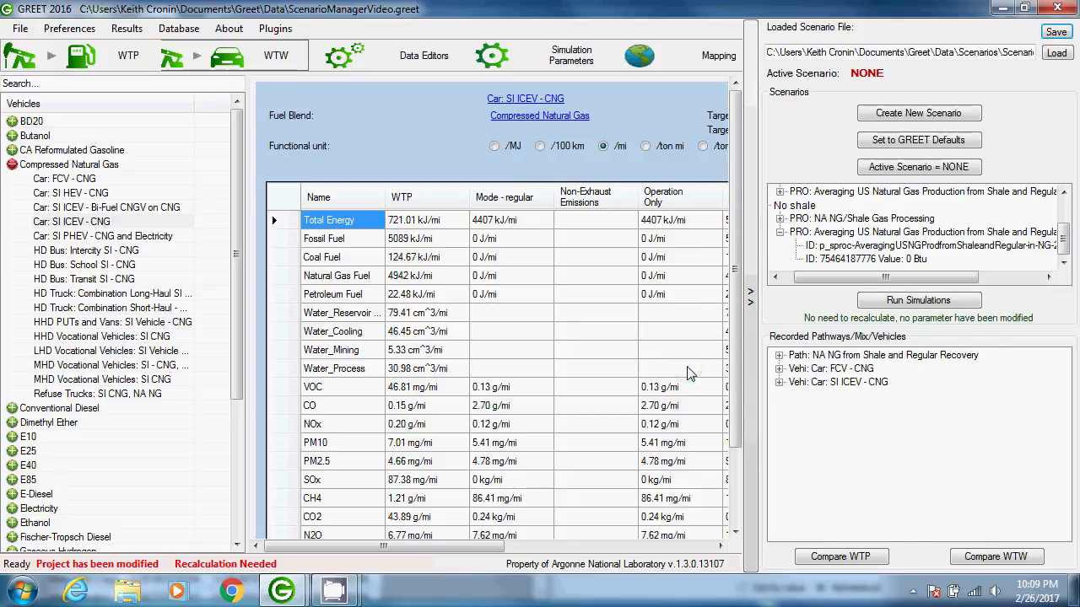